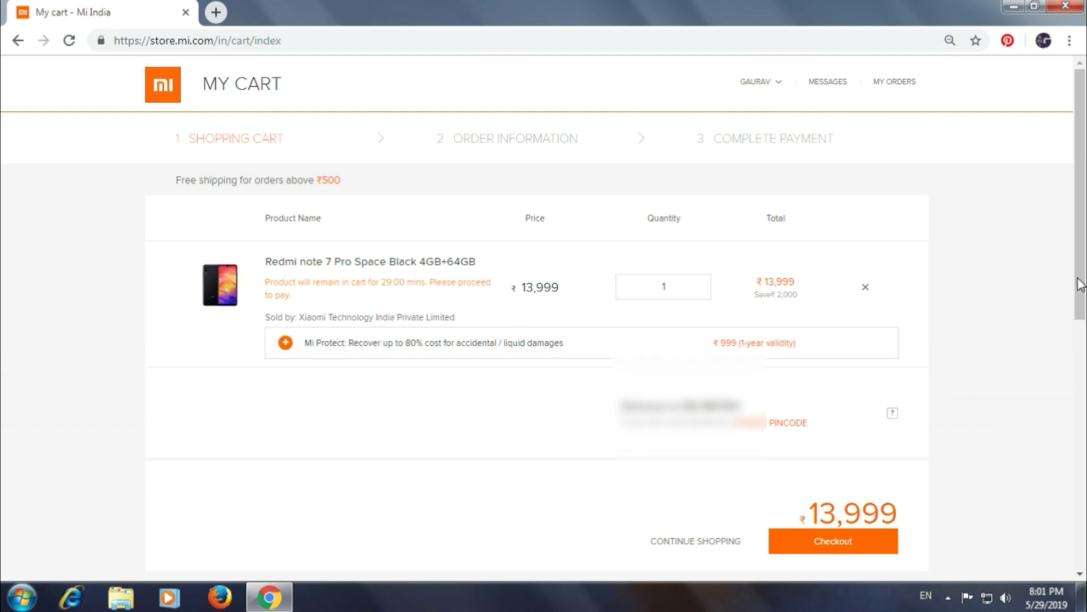
Reopen the cart's pincode entry and choose Manage addresses from Chrome's autofill suggestions
scroll(940, 377, down, 1)
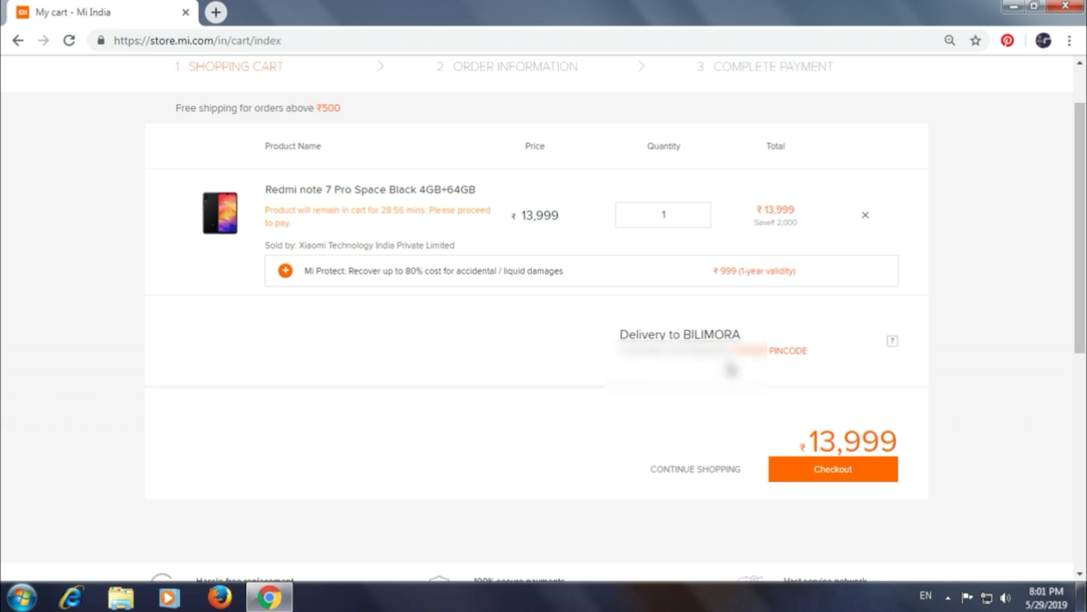
drag(1083, 309, 1084, 267)
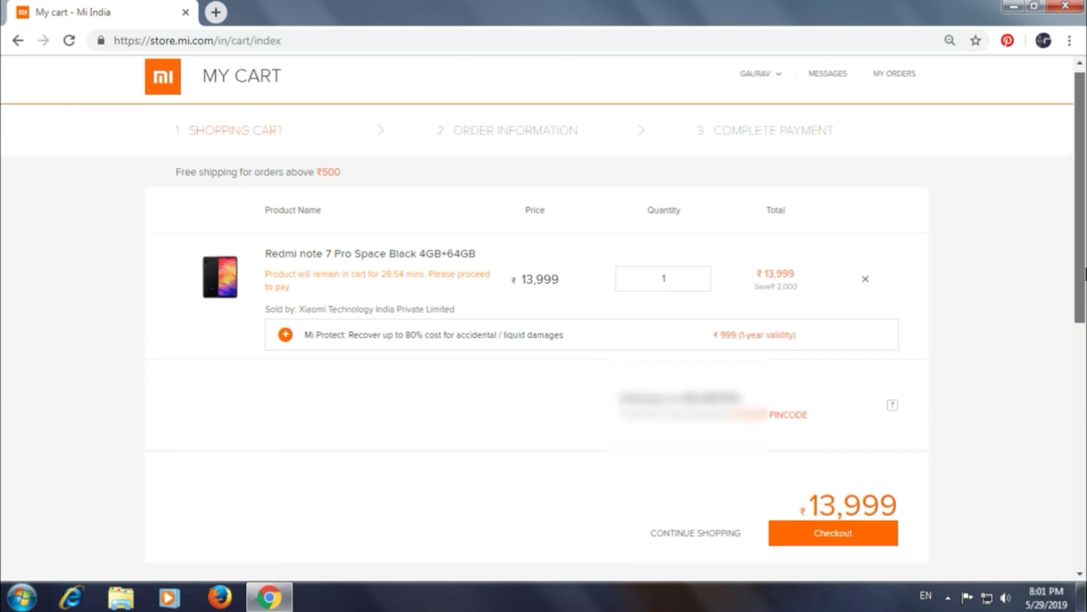
scroll(1084, 266, down, 1)
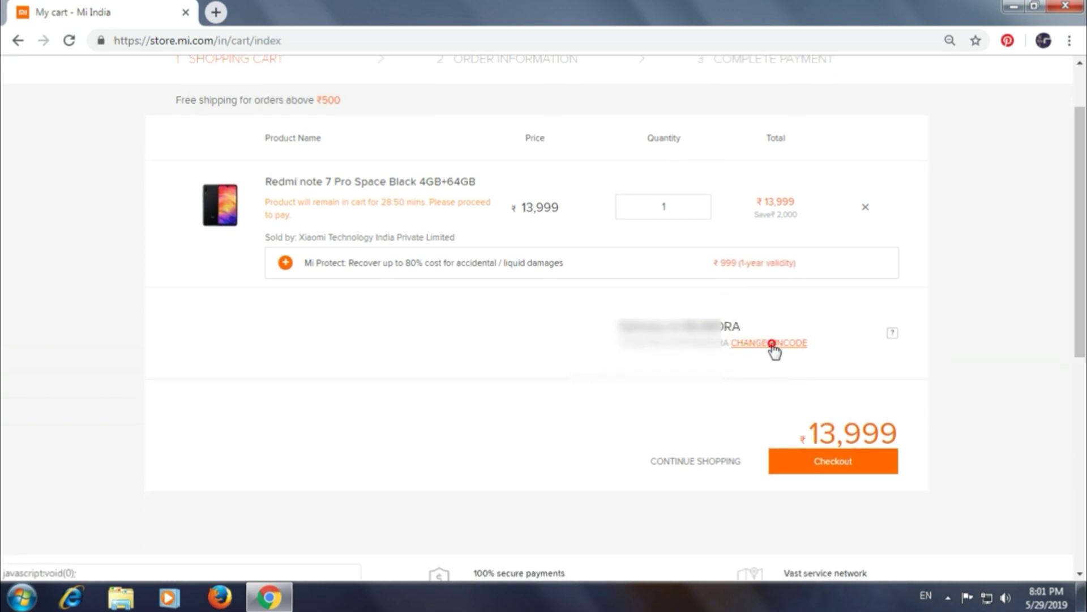
click(772, 344)
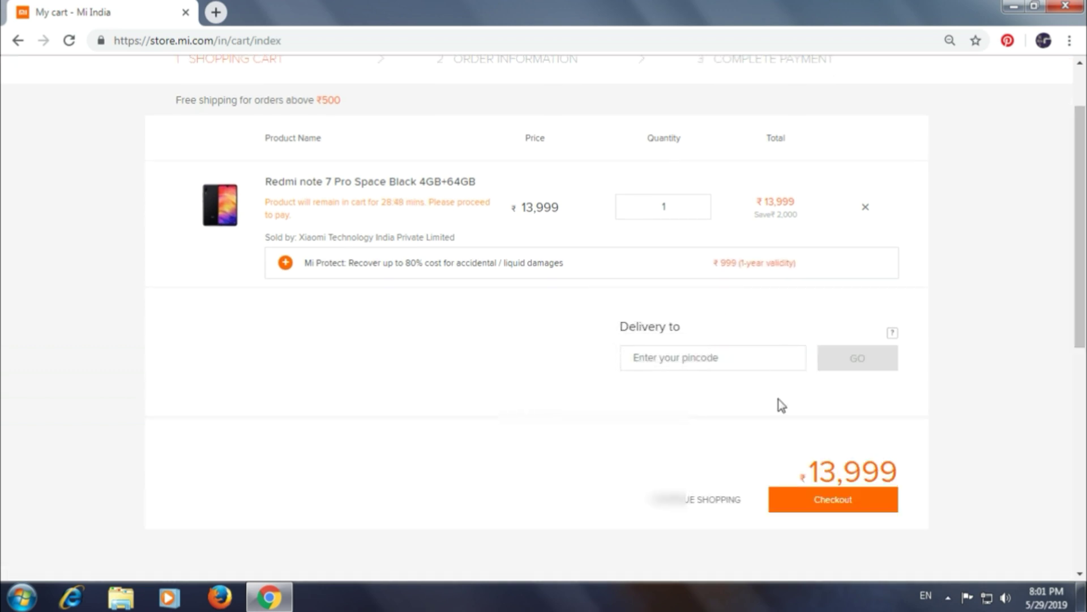
click(692, 355)
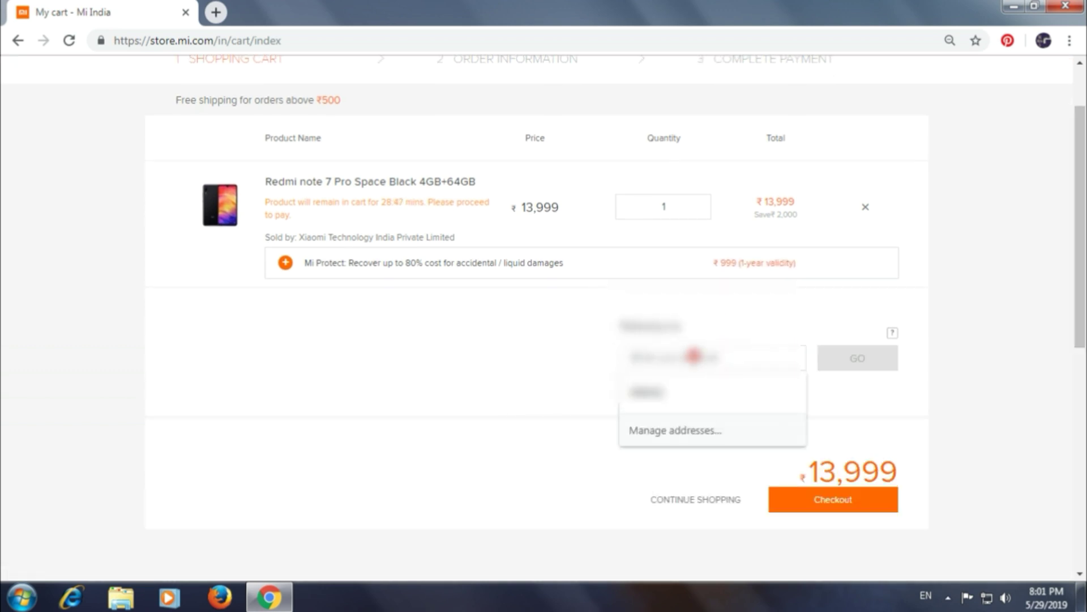
click(673, 435)
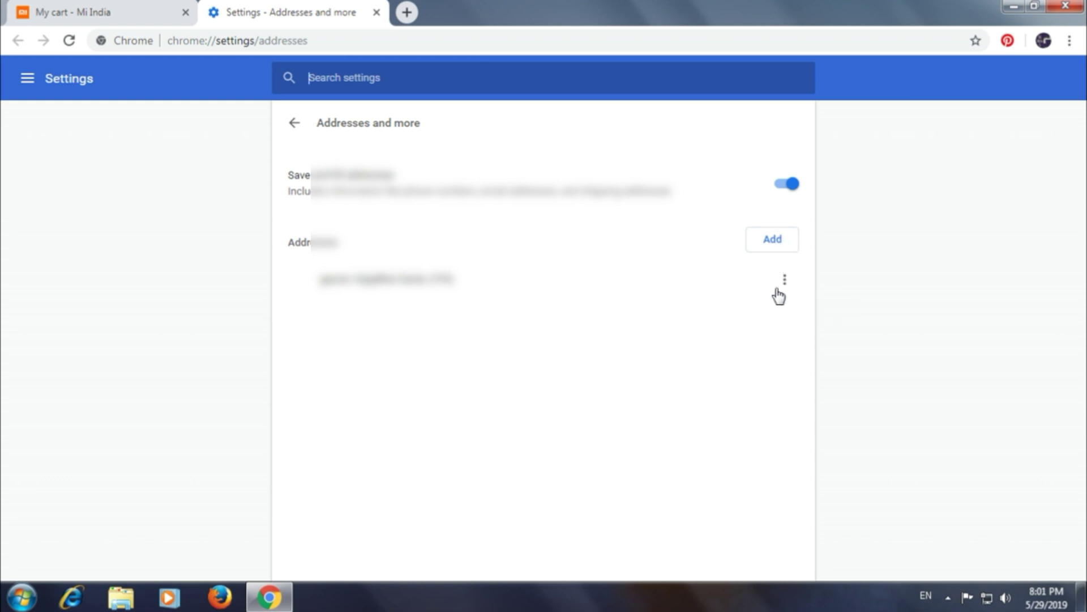
Edit the saved Chrome address and replace its phone number with a new one
click(785, 281)
click(753, 294)
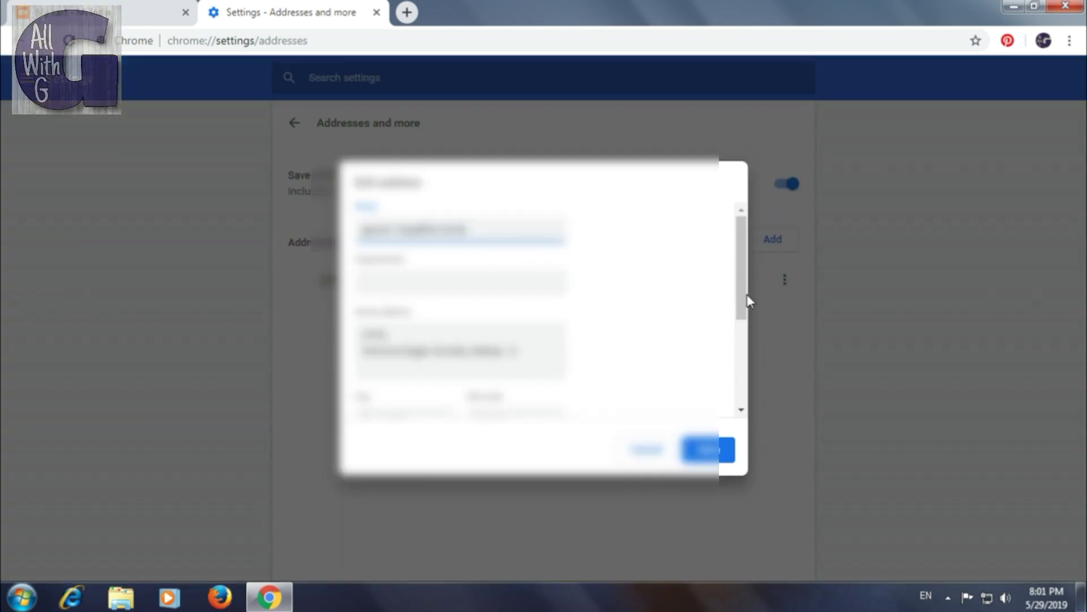
drag(743, 280, 740, 405)
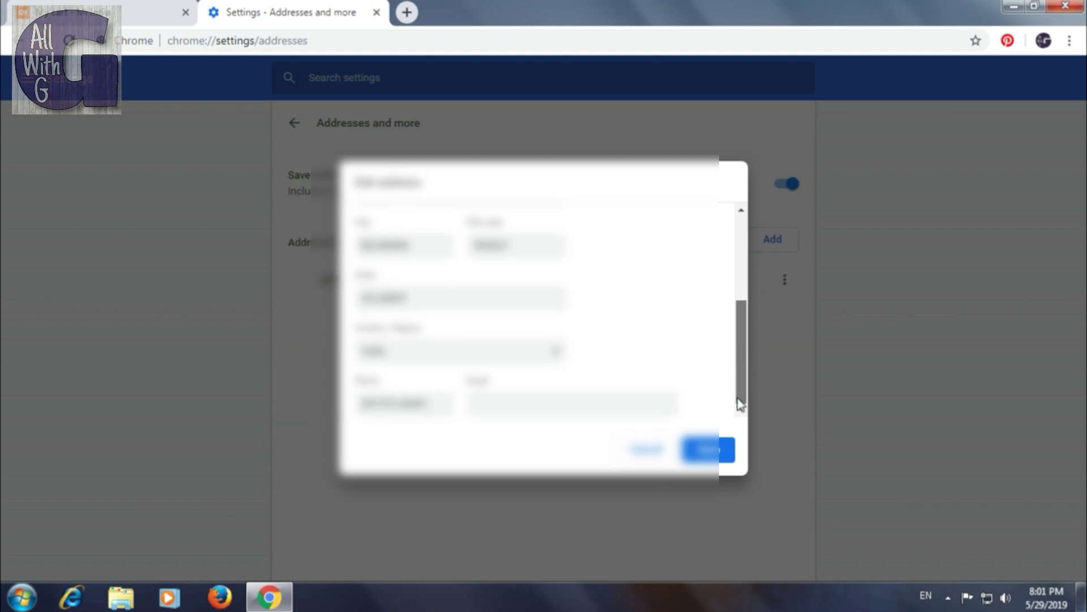
click(431, 405)
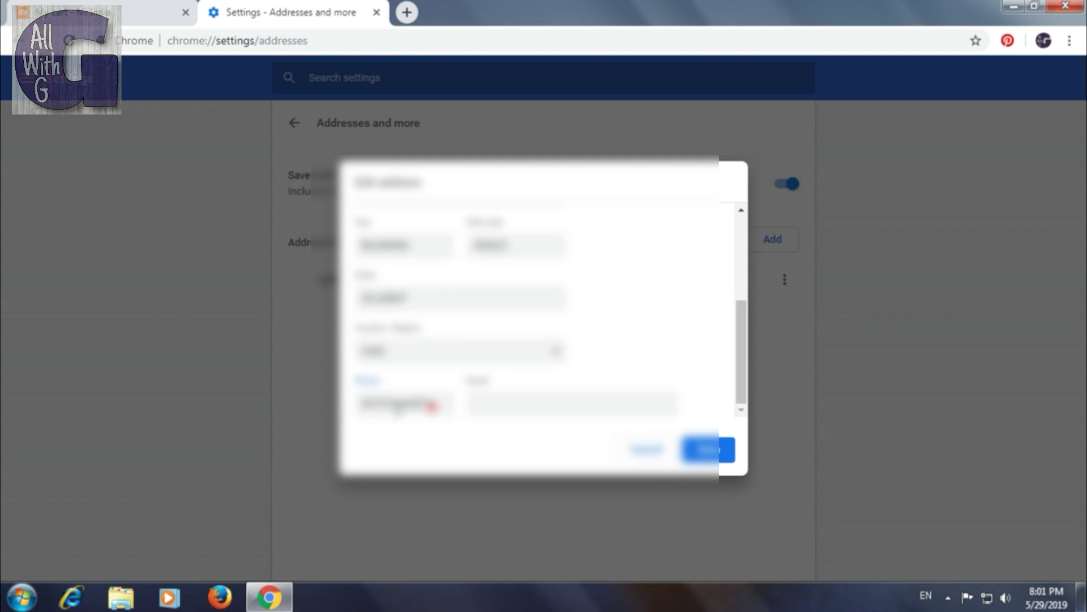
drag(431, 404, 341, 420)
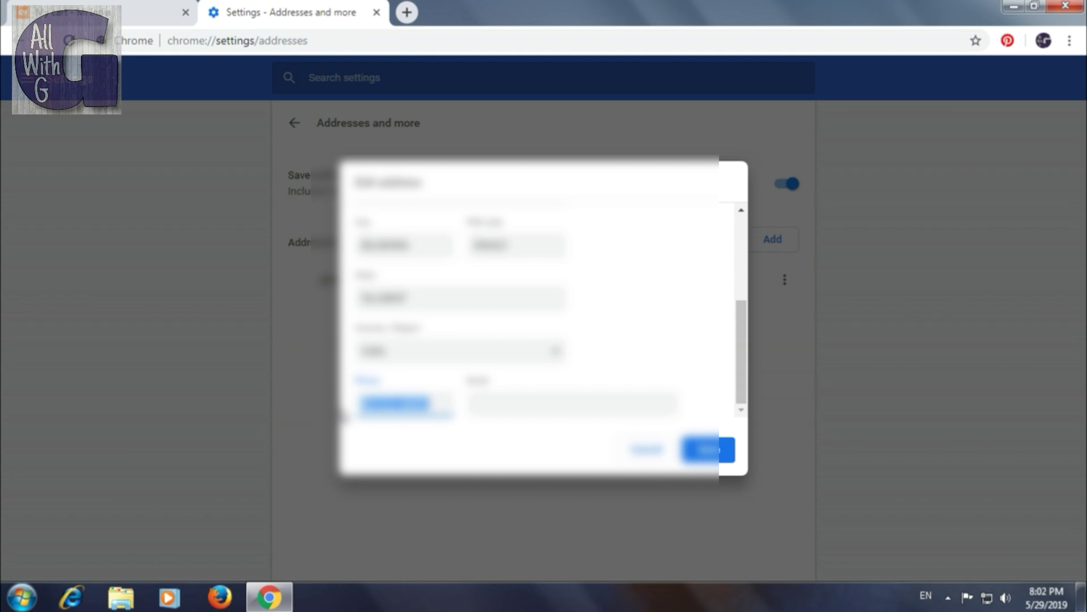
text(1)
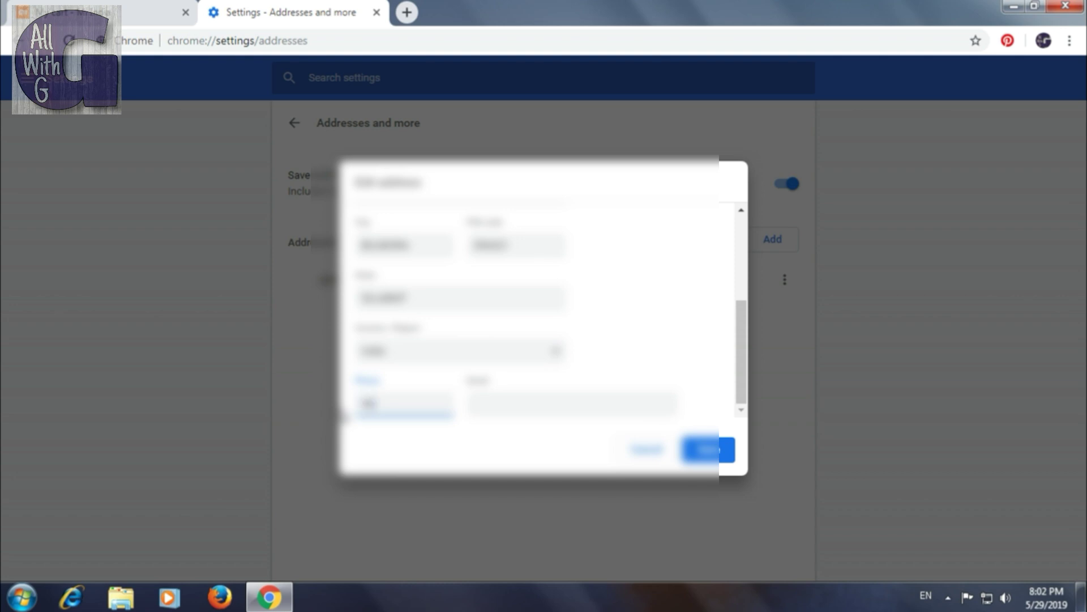
text(555555)
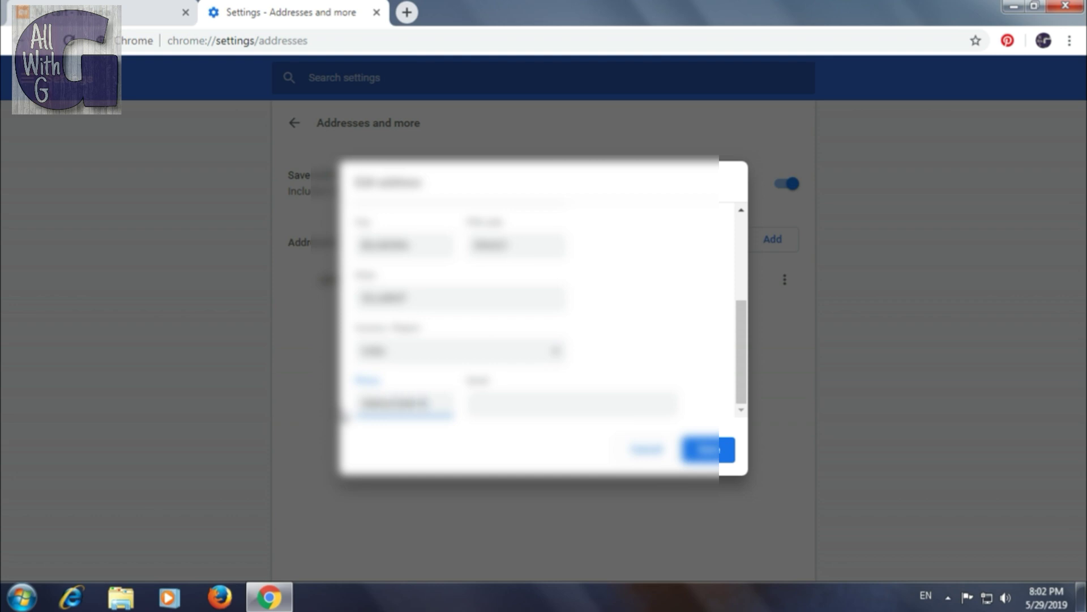
text(5)
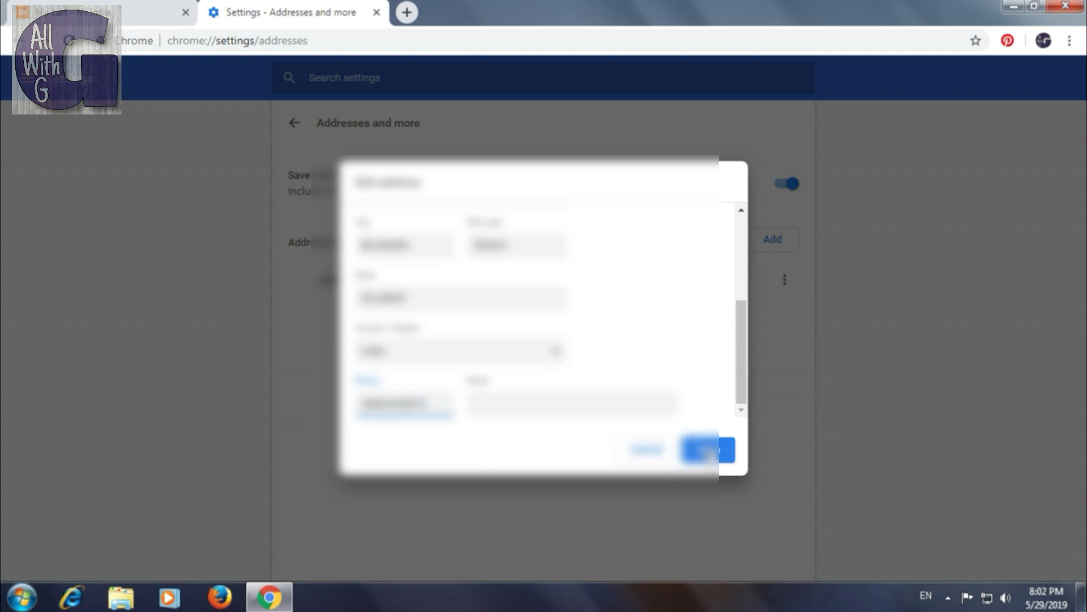
Save the edited address, dismiss the Windows colour-scheme warning, and return to the cart
click(487, 398)
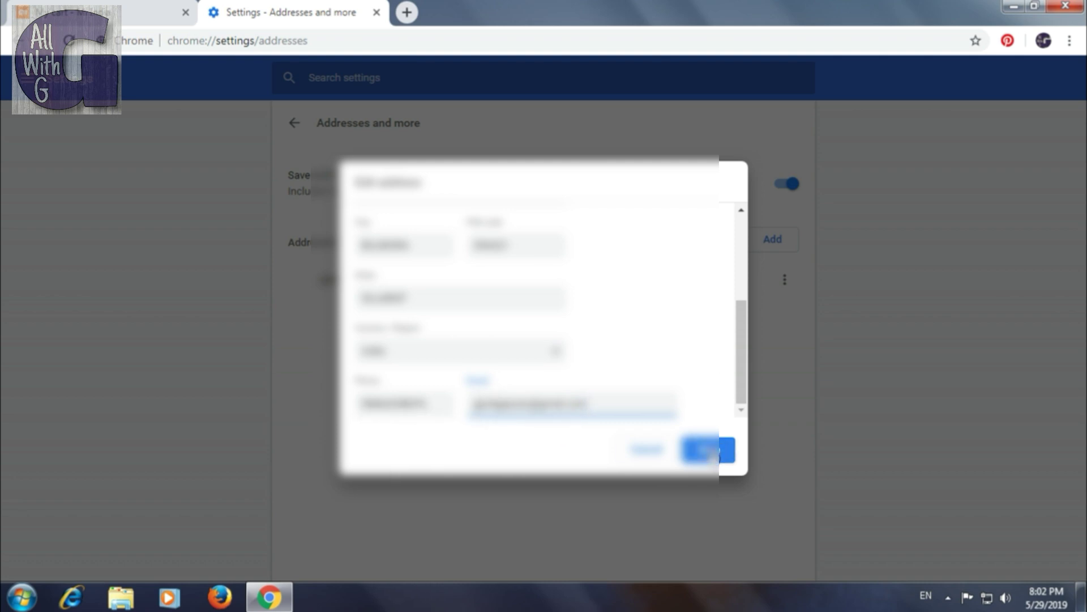
click(727, 451)
click(736, 128)
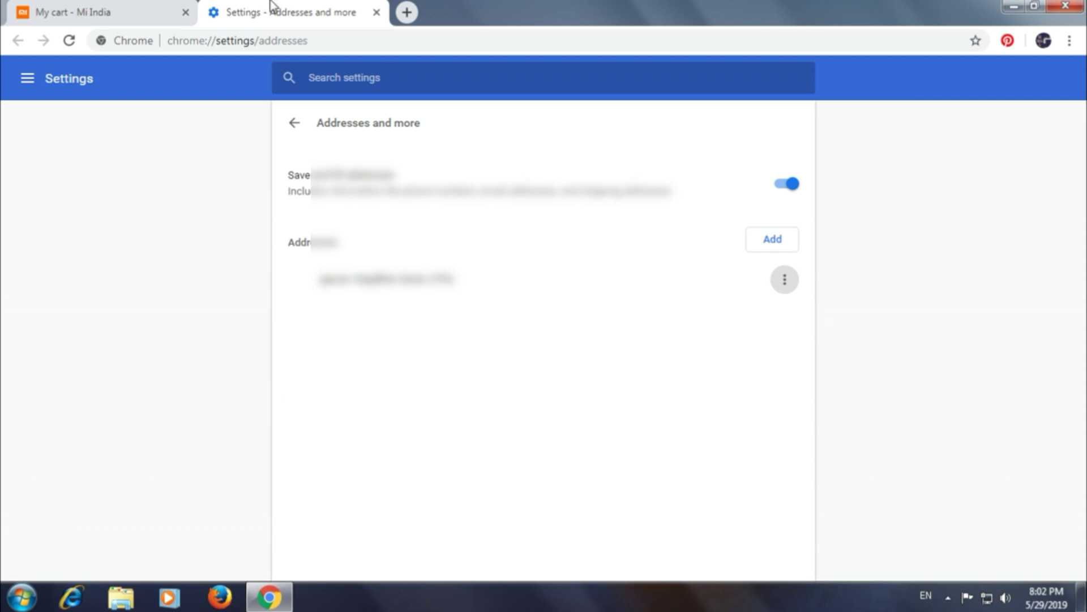
click(104, 10)
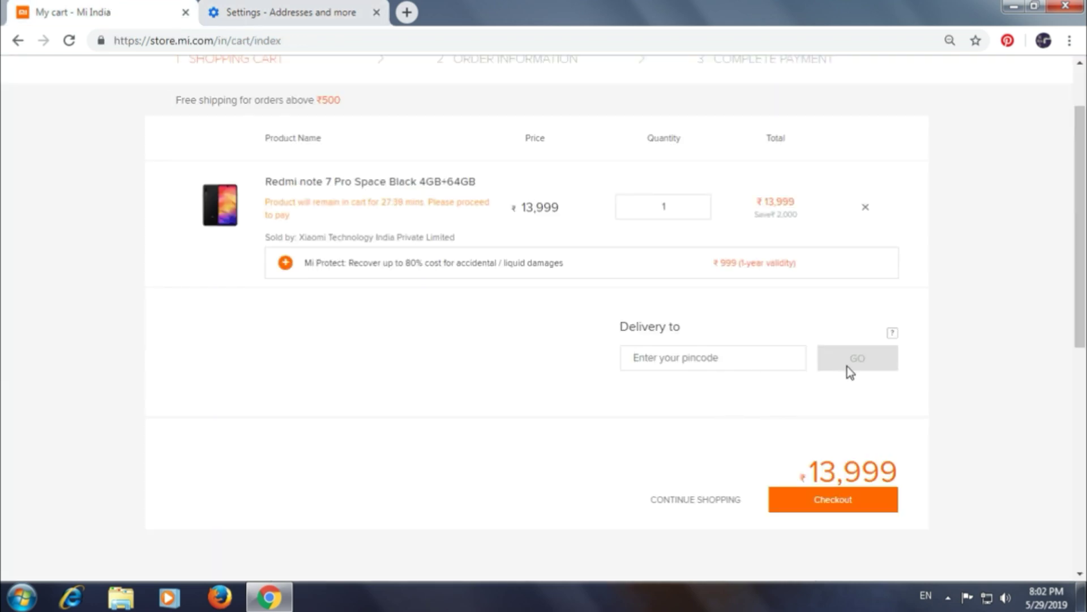
Fill the cart pincode from the saved autofill entry and confirm delivery with GO
click(736, 363)
click(675, 388)
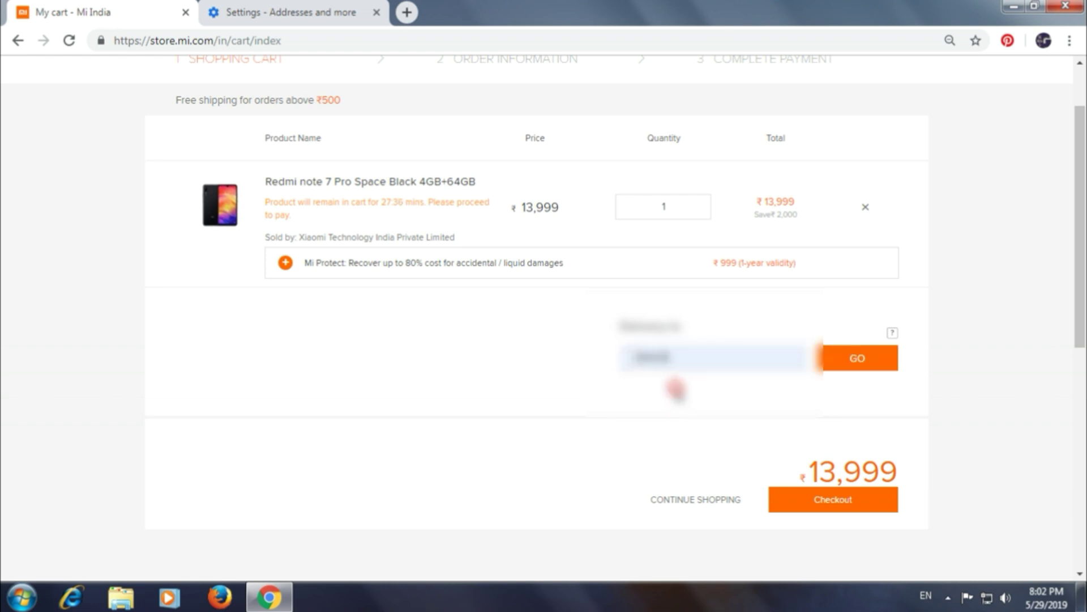
click(848, 367)
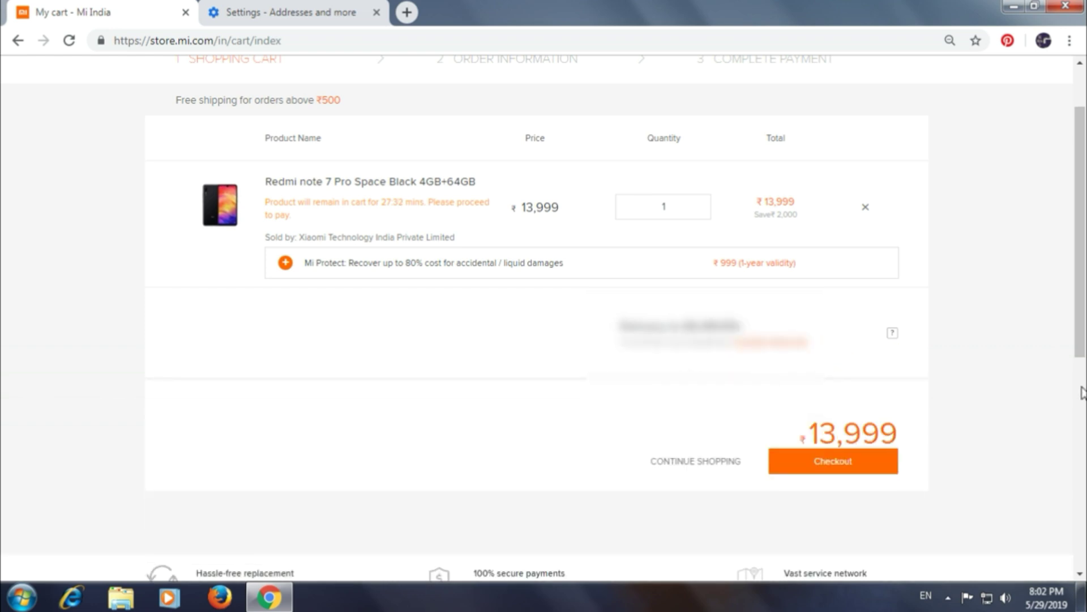
drag(1082, 343, 1084, 303)
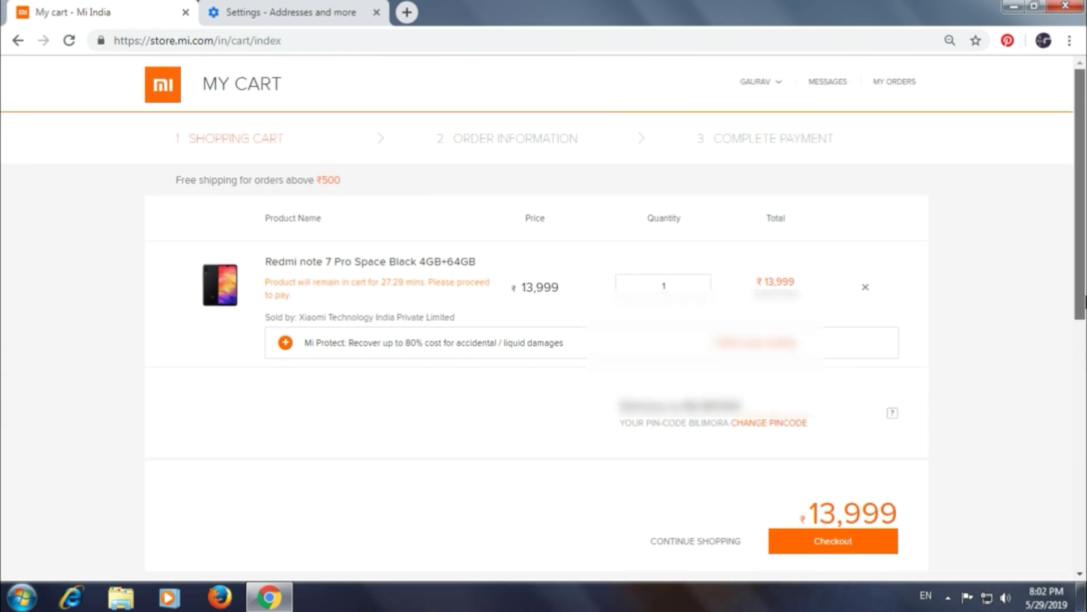
drag(1086, 301, 1086, 300)
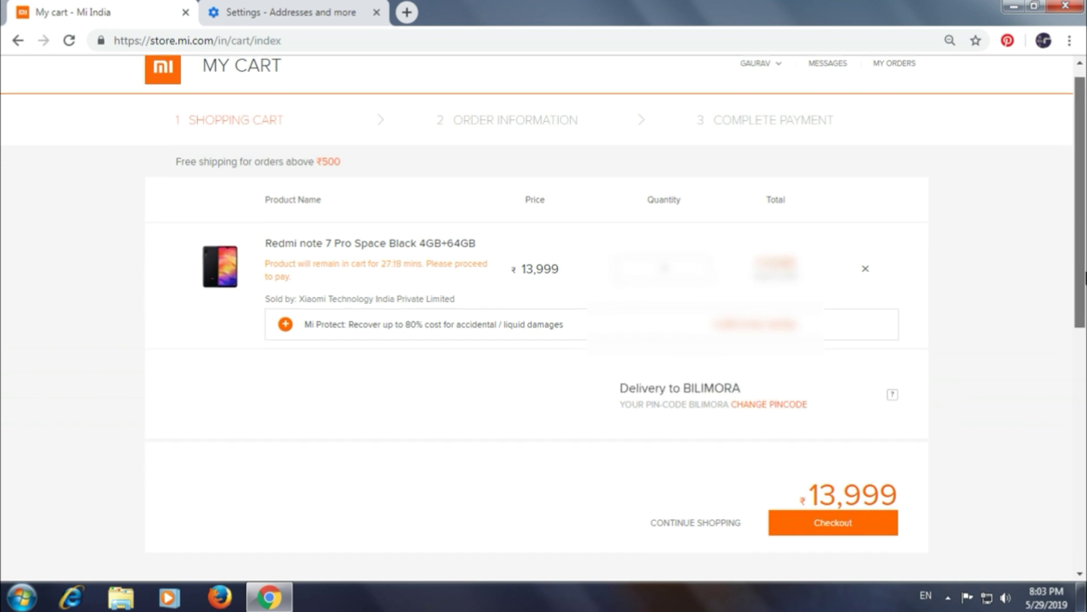
scroll(904, 363, down, 3)
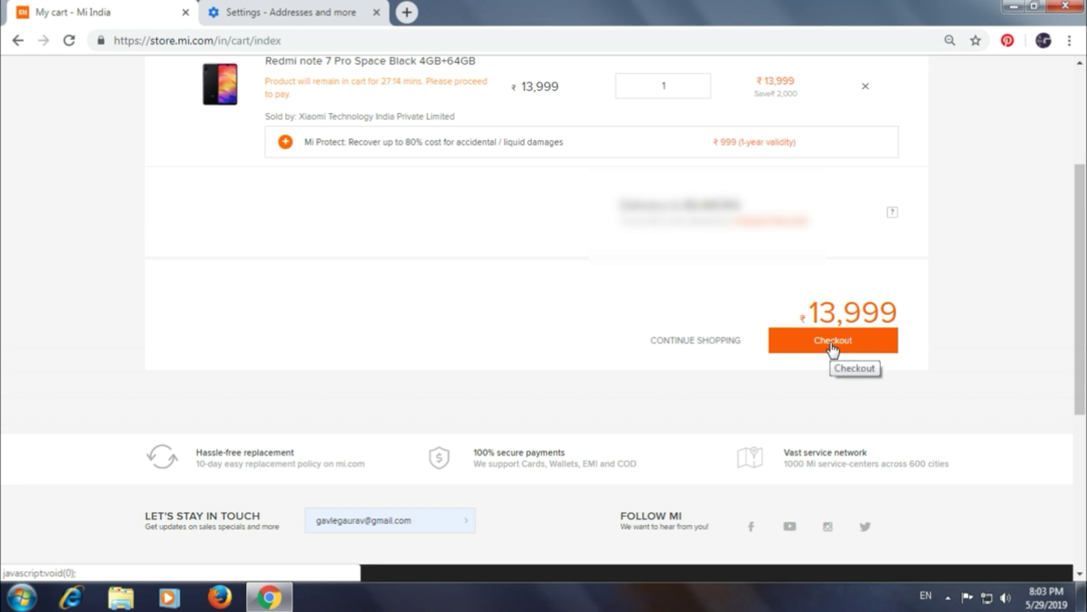
Proceed to checkout, try autofilling the recipient address form, then cancel it unsaved
click(833, 347)
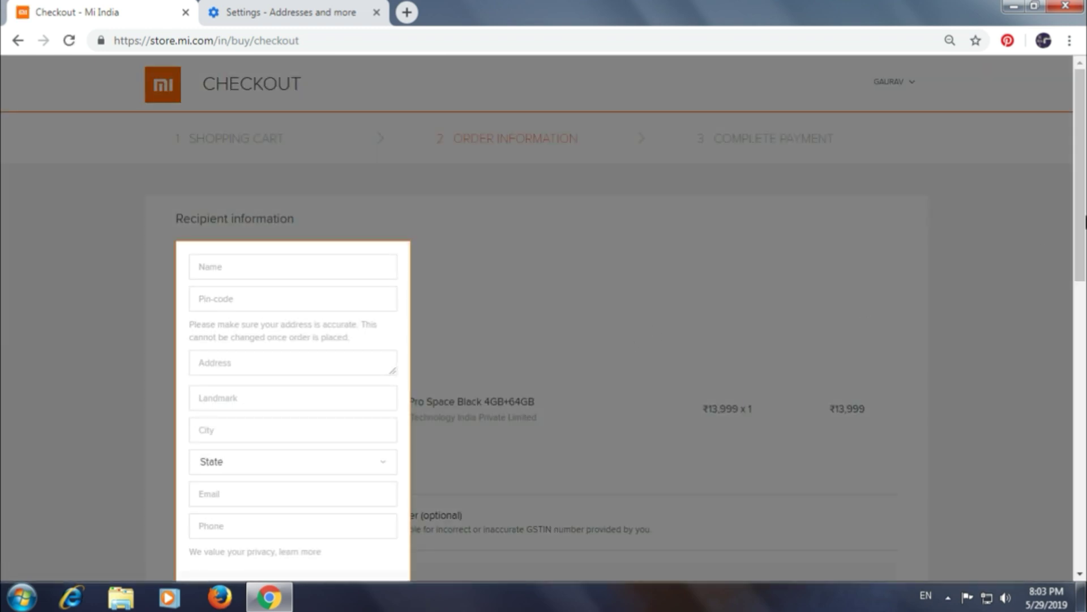
scroll(1081, 181, down, 2)
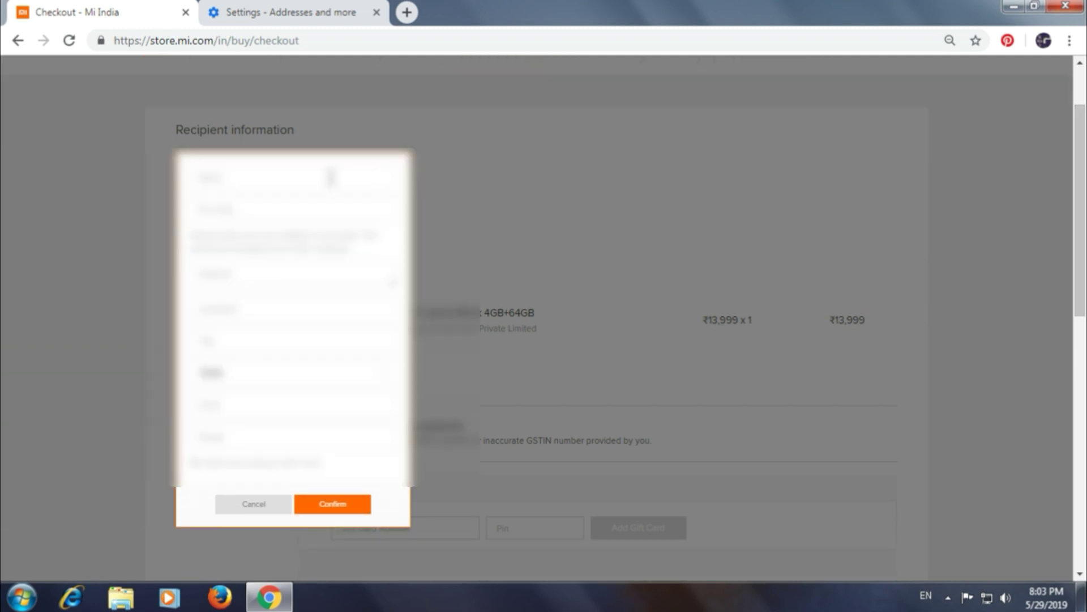
click(256, 179)
click(277, 229)
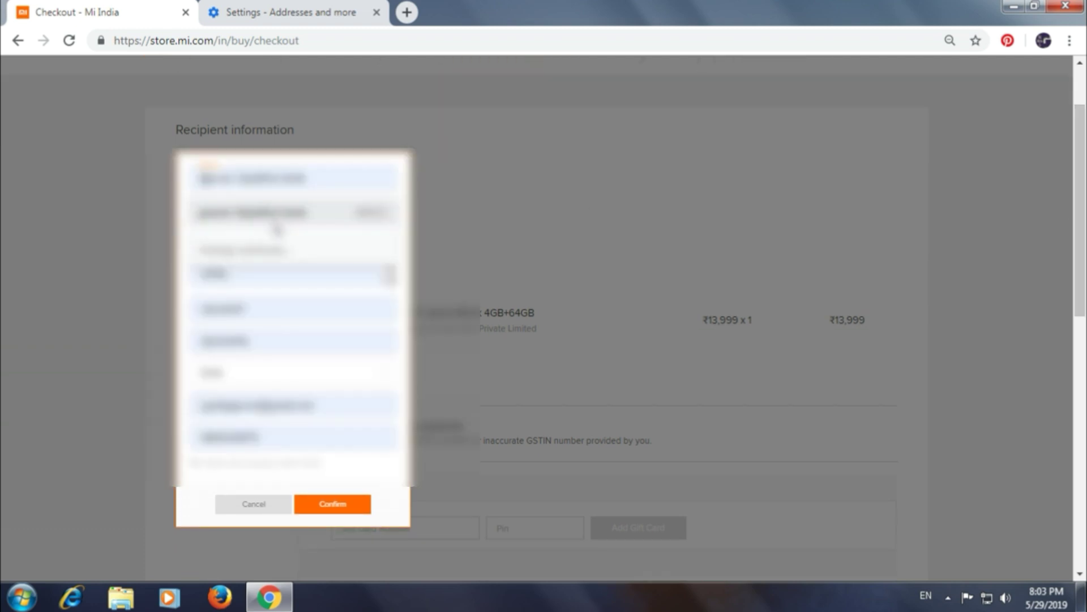
click(277, 214)
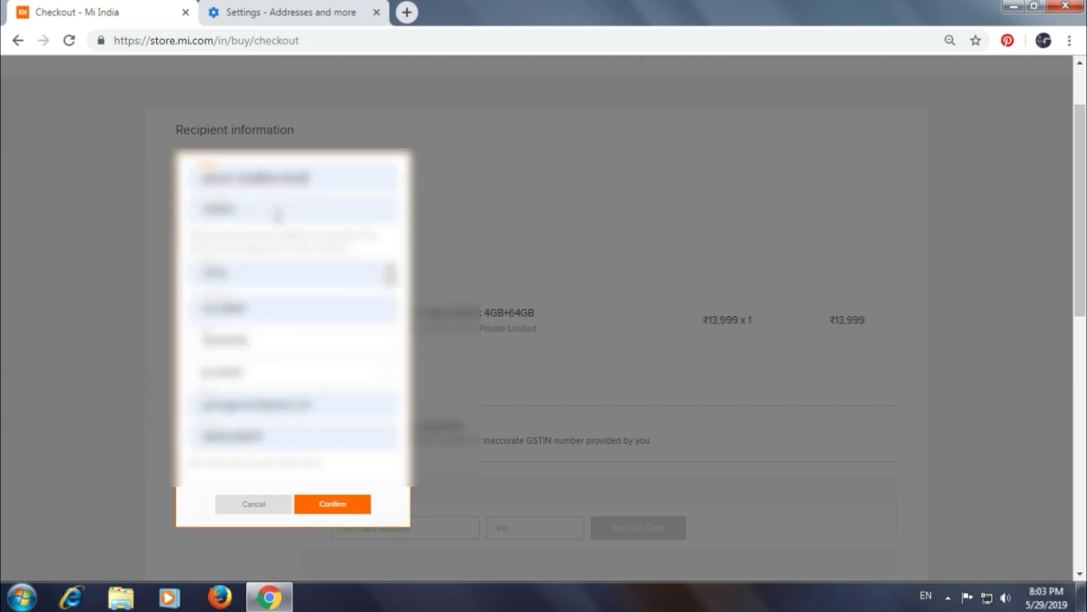
click(256, 215)
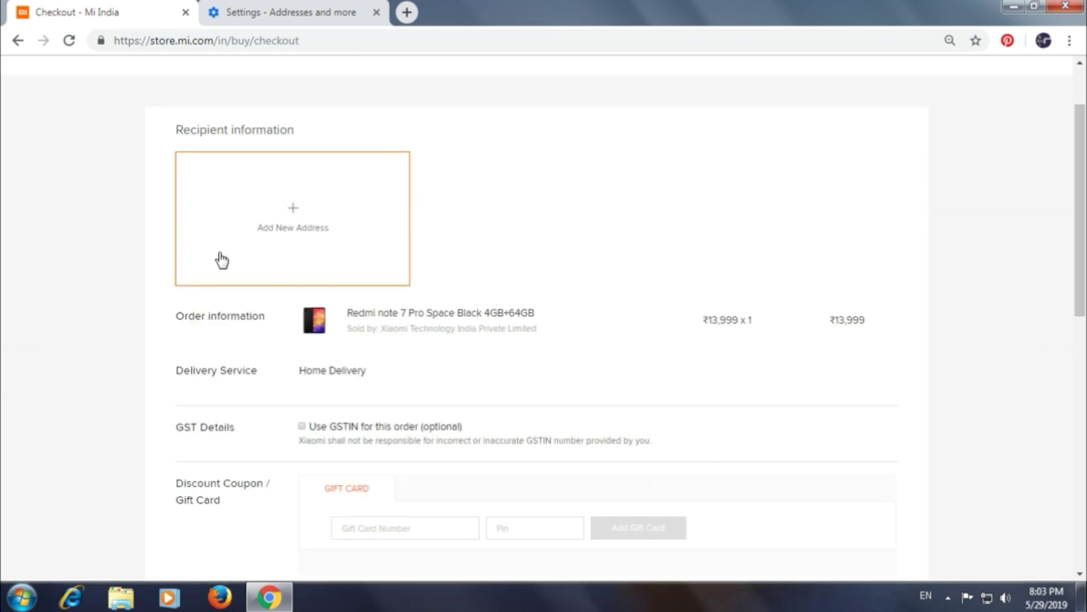
click(169, 245)
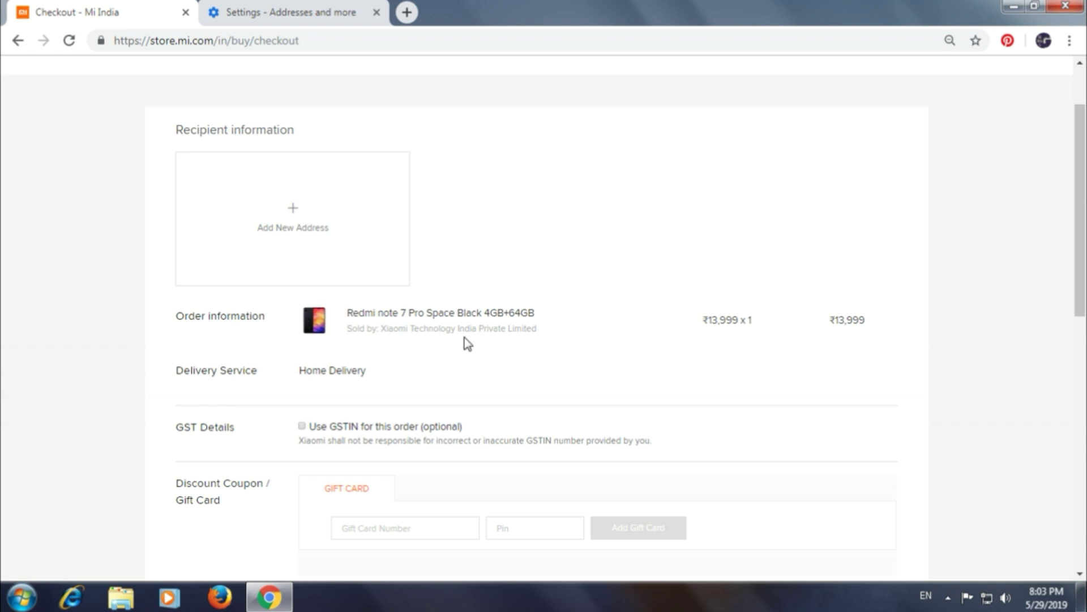
scroll(1082, 272, down, 1)
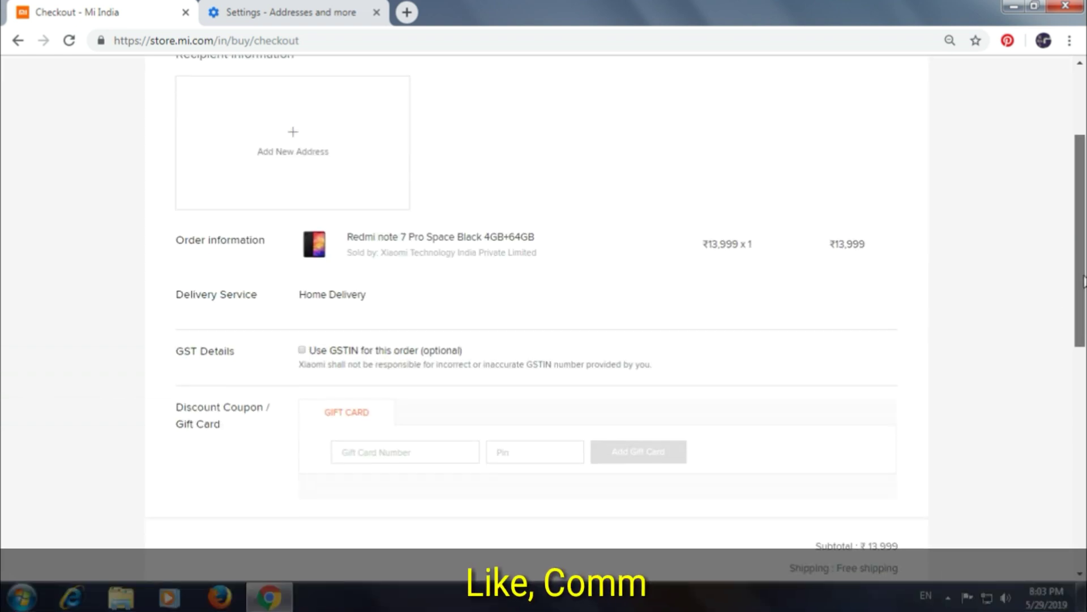
drag(1083, 281, 1084, 253)
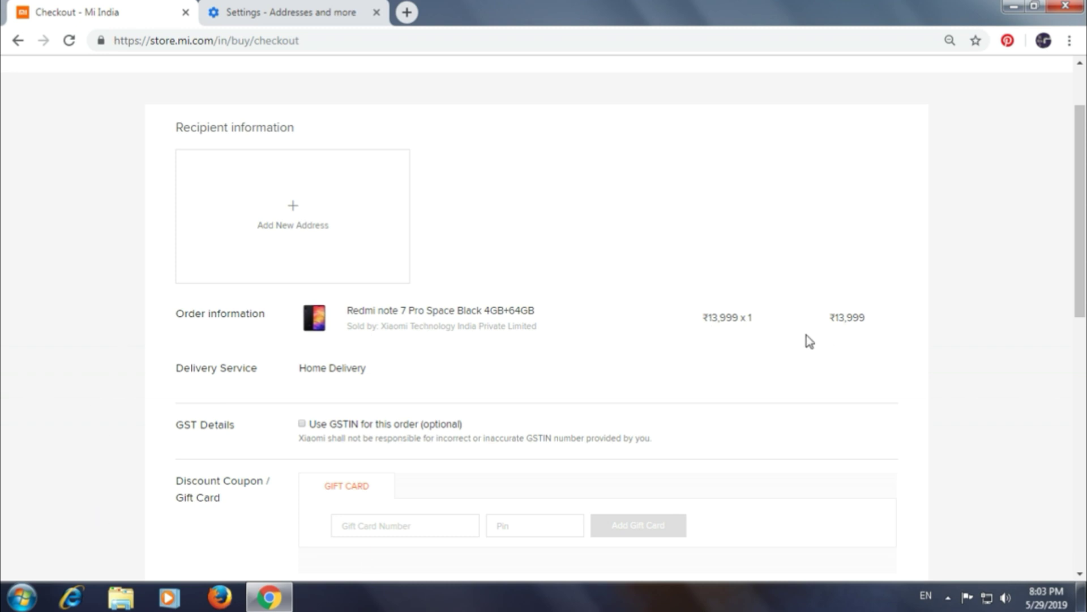
drag(1077, 221, 1085, 171)
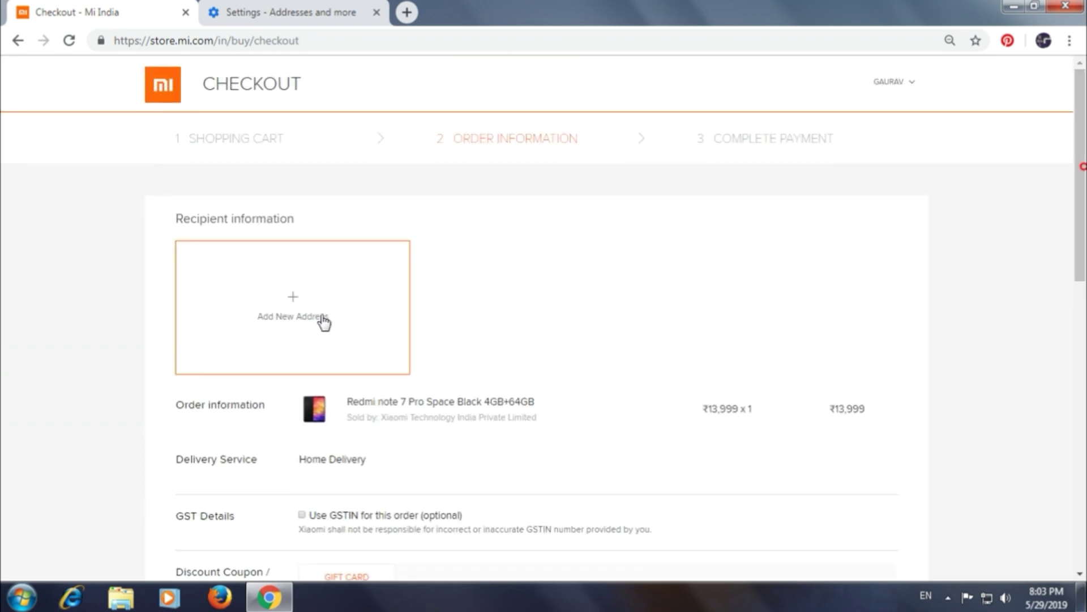
Start a new delivery address and fill it from a saved Chrome autofill entry
mouse_move(1079, 180)
mouse_down()
mouse_move(1061, 259)
mouse_move(1079, 175)
mouse_up()
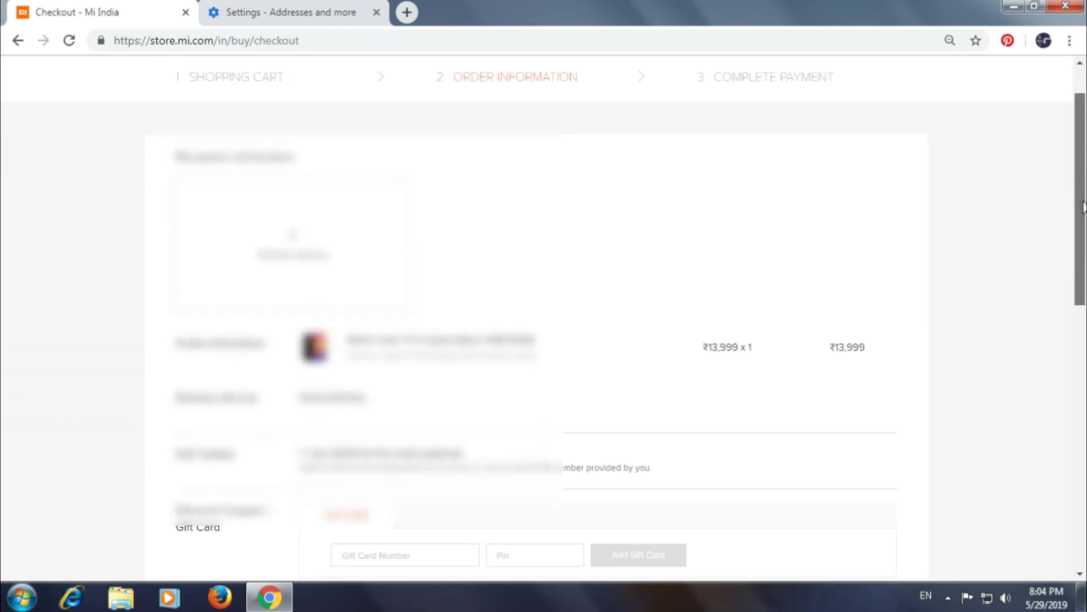
click(303, 252)
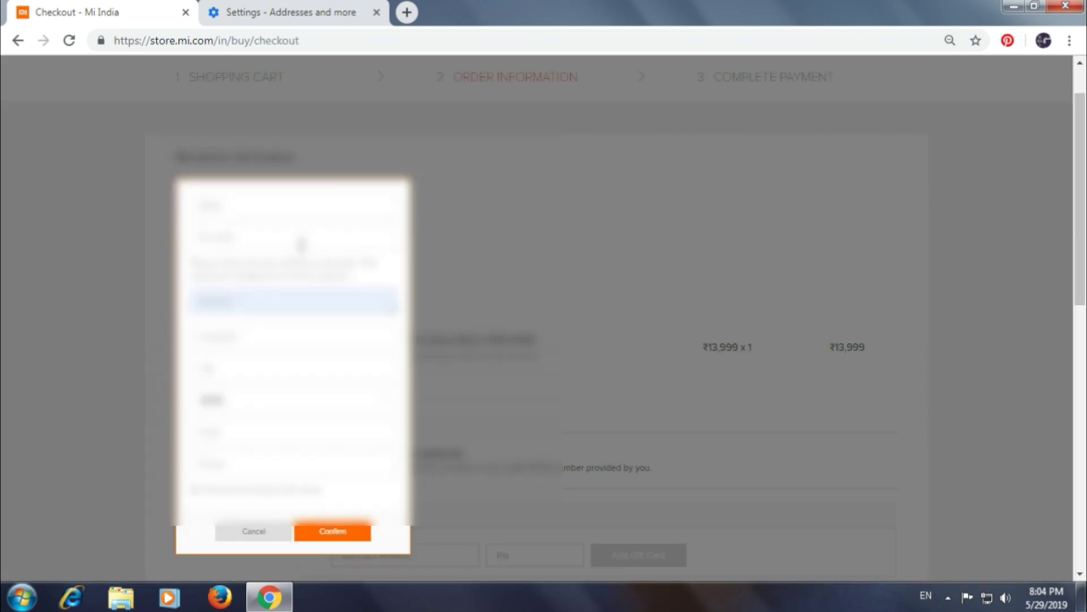
click(242, 206)
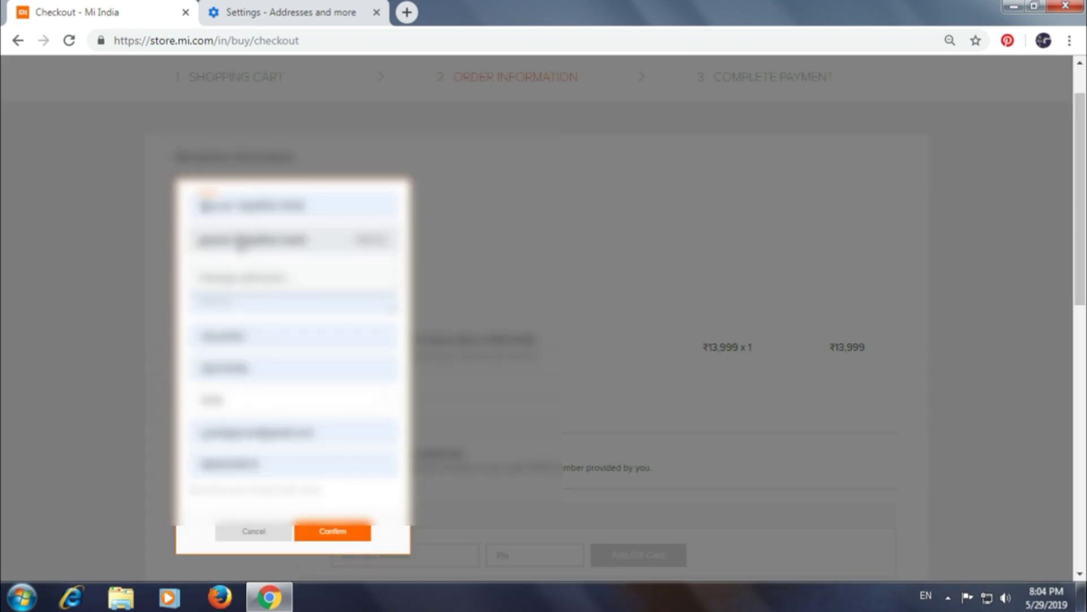
click(242, 242)
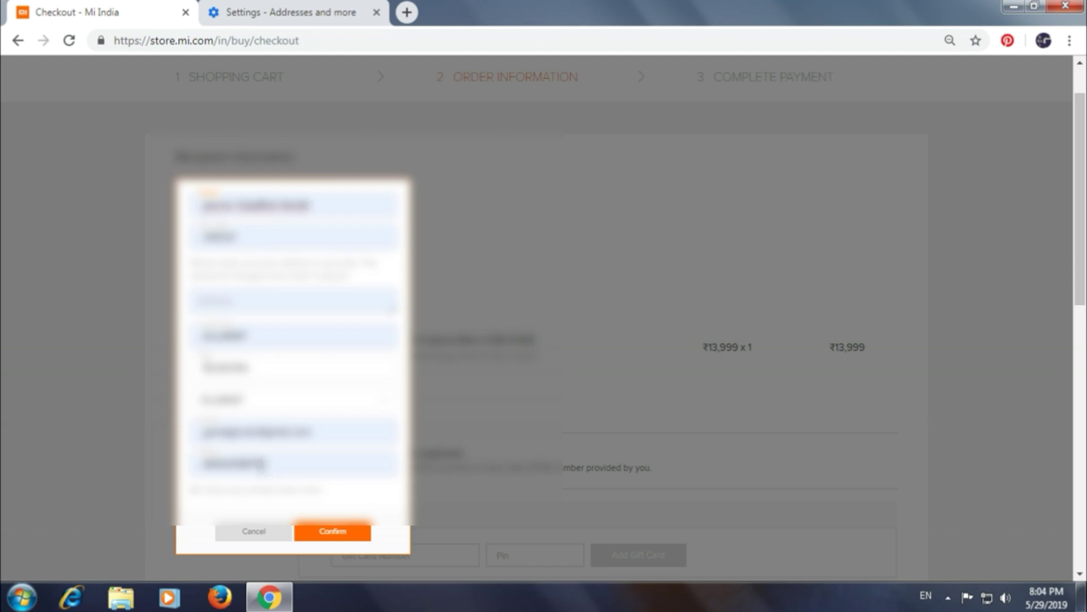
Type the recipient's street address into the address line, correcting typos and dismissing colour-scheme prompts
click(224, 300)
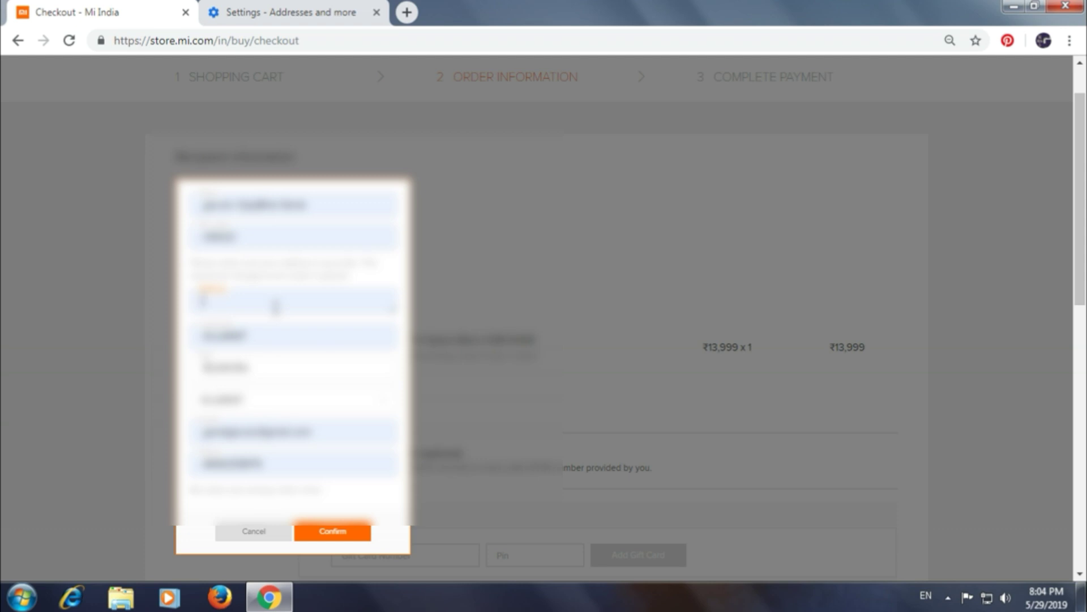
text(No.)
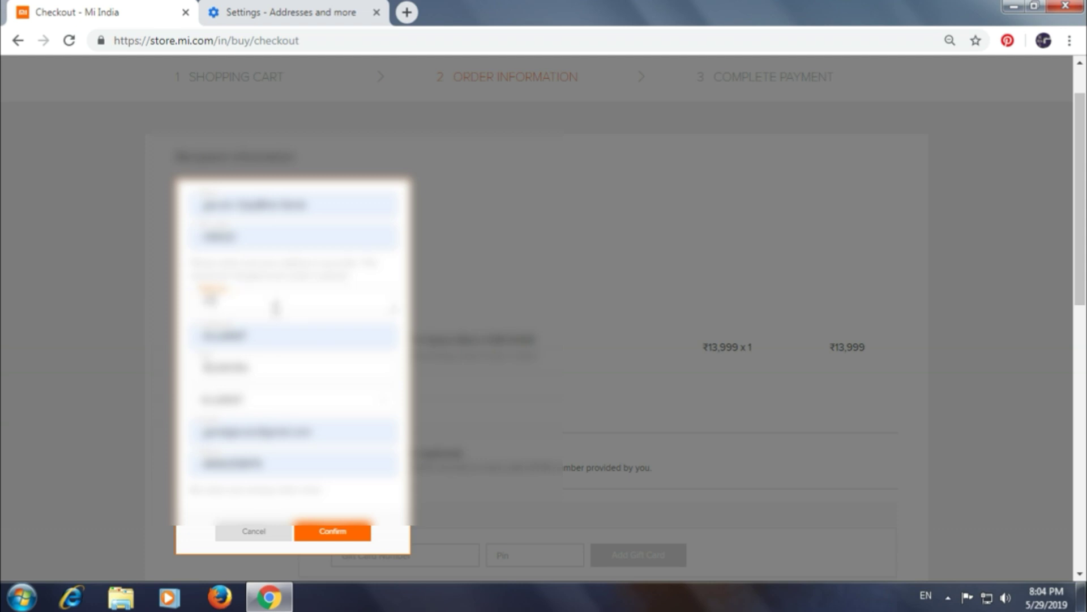
text(1)
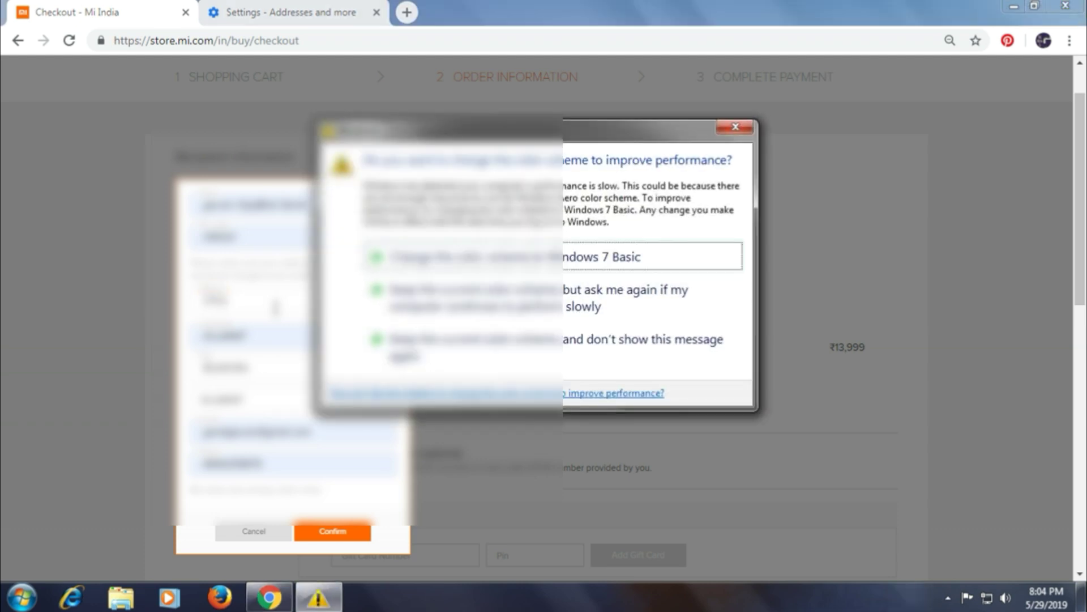
click(726, 130)
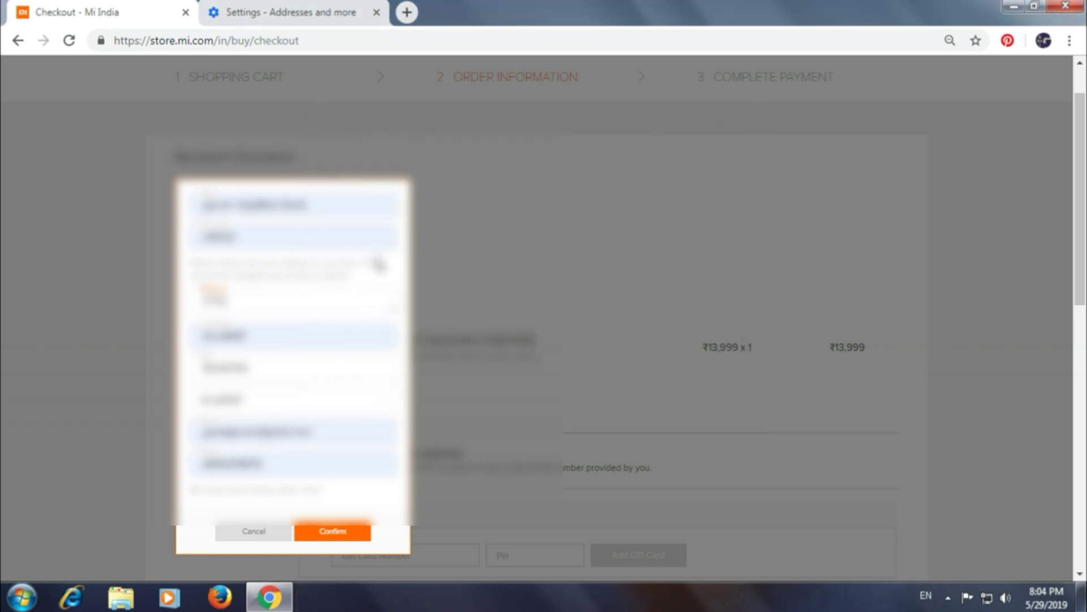
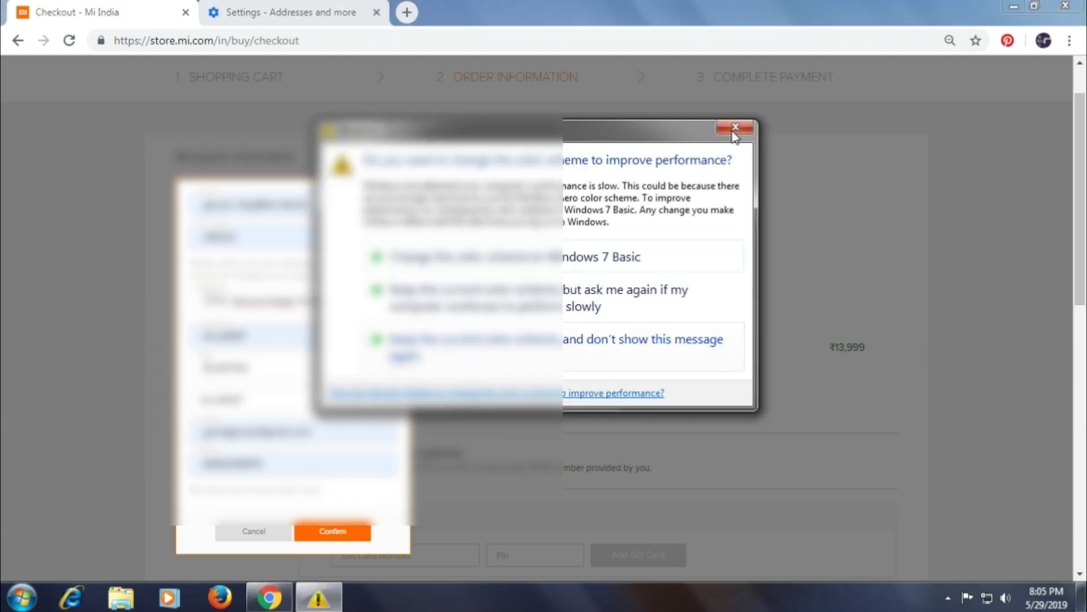
click(732, 130)
Confirm the new delivery address and scroll down to the ₹13,999 total and Place Order
click(350, 533)
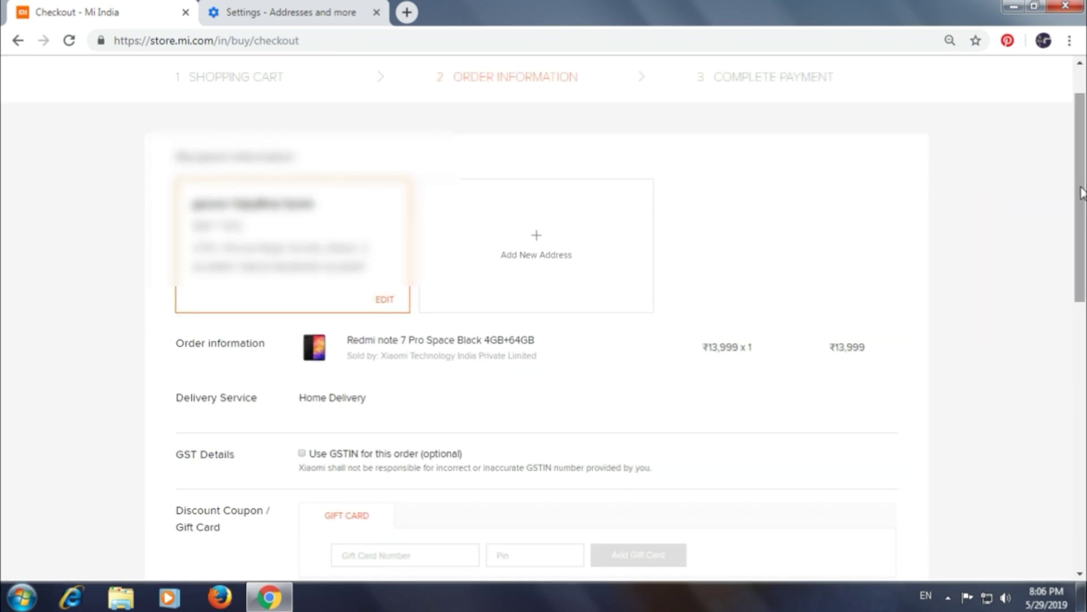
mouse_move(1079, 187)
mouse_down()
mouse_move(1084, 308)
mouse_move(1084, 174)
mouse_up()
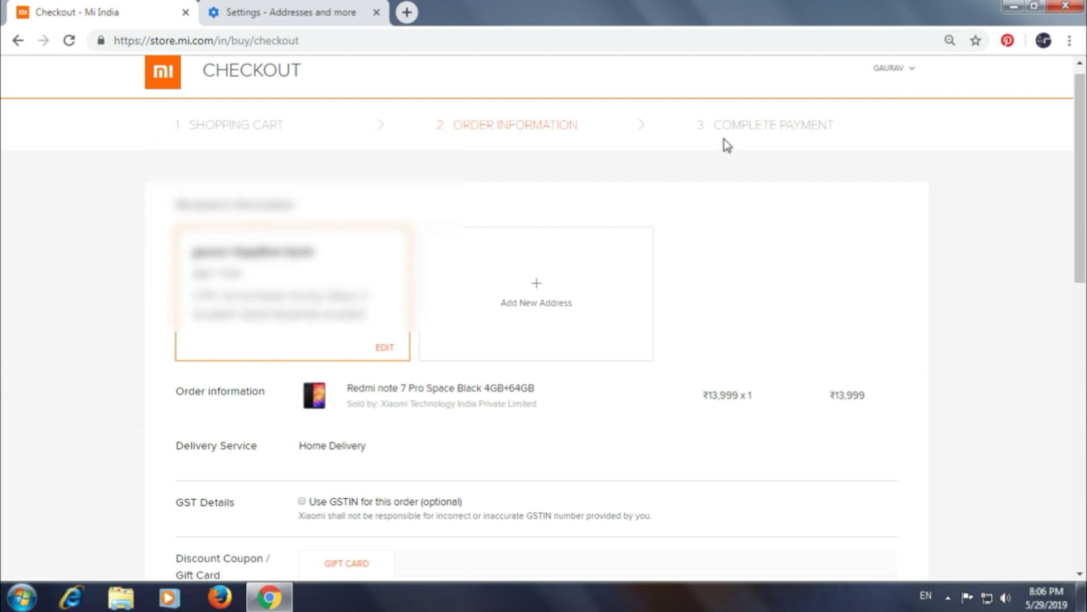
drag(1084, 283, 765, 158)
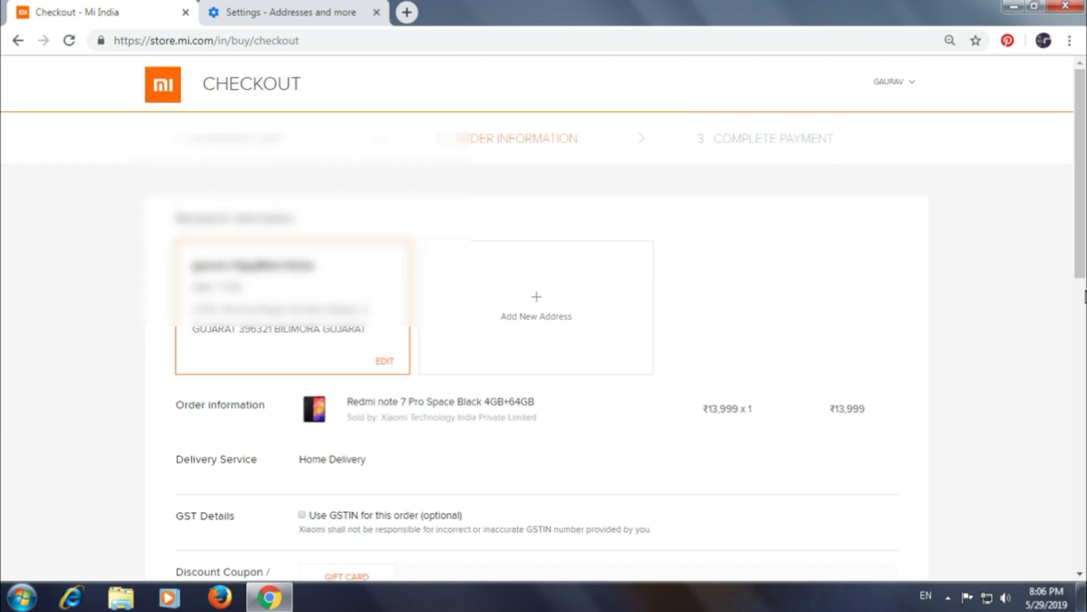
drag(1081, 194, 1079, 334)
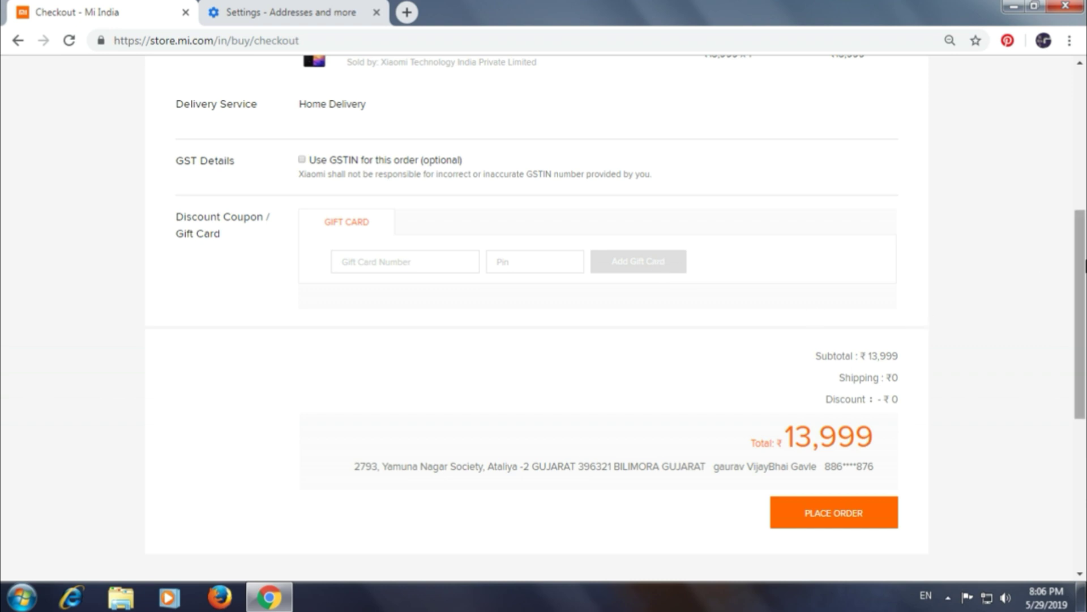
drag(1082, 263, 1082, 290)
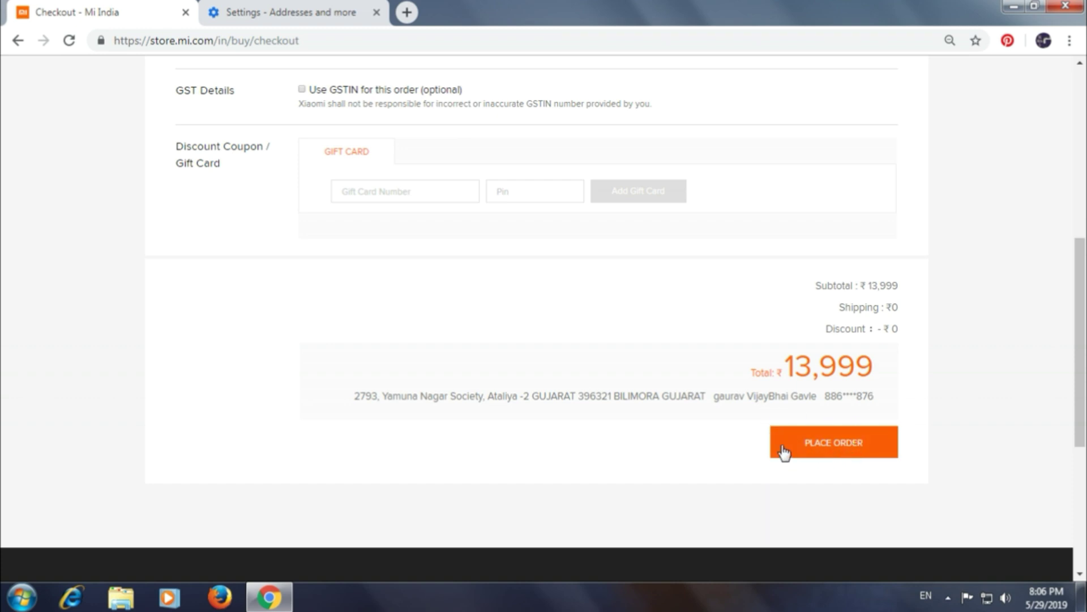
Place the order and scroll down to the card payment form
click(832, 447)
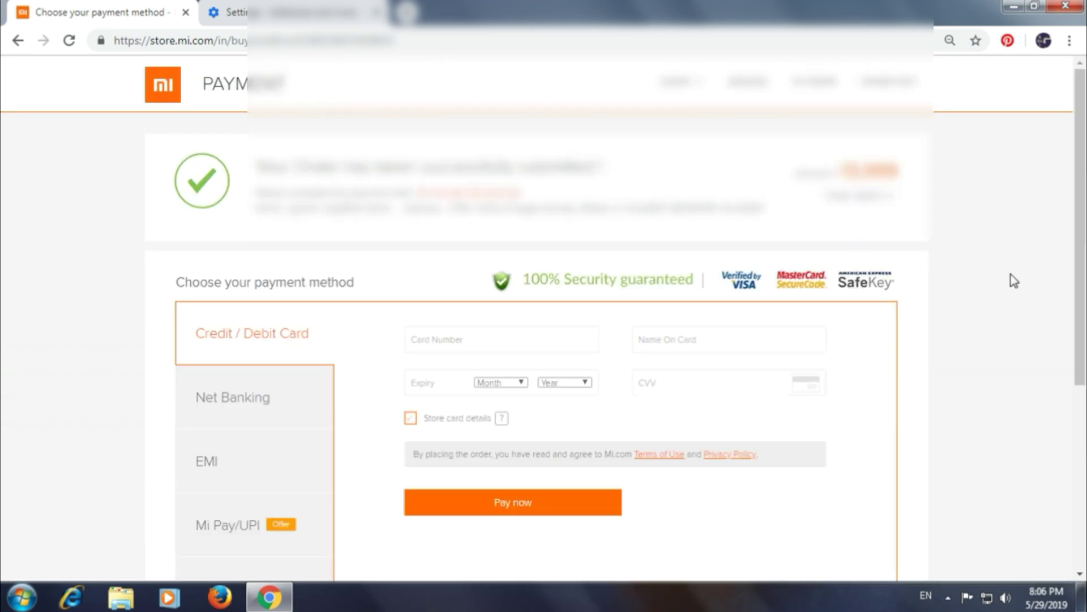
drag(1082, 169, 1082, 236)
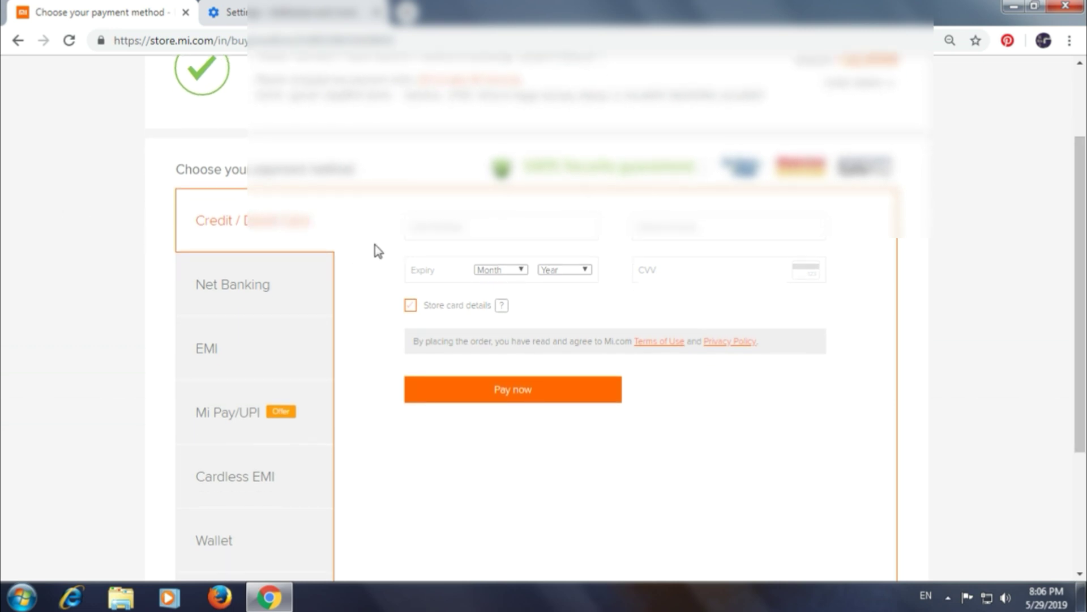
scroll(397, 170, down, 2)
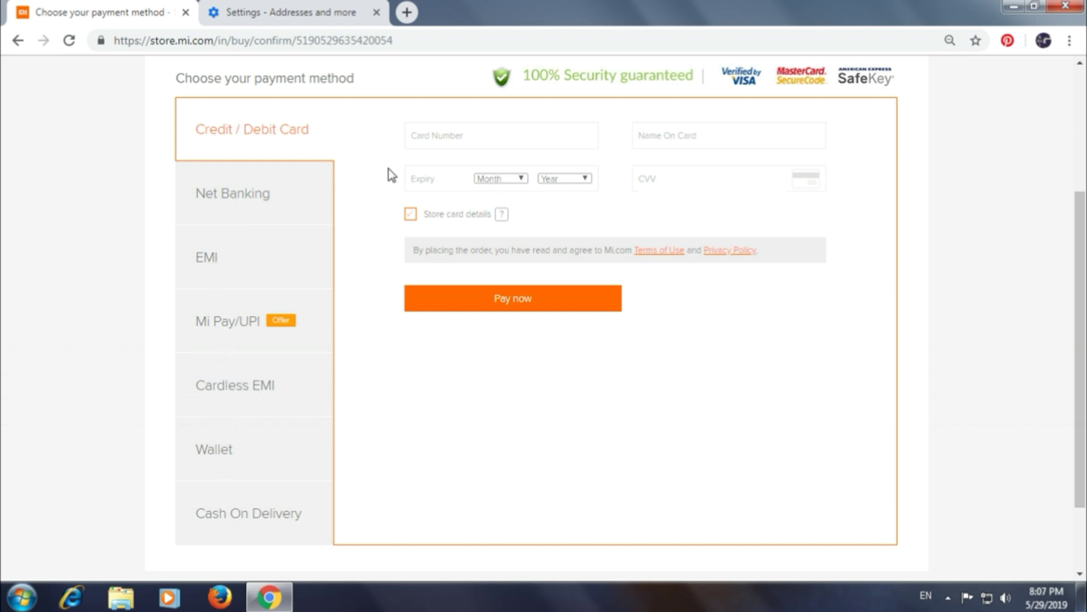
Set the card expiry to month 12 and year 2024
click(521, 179)
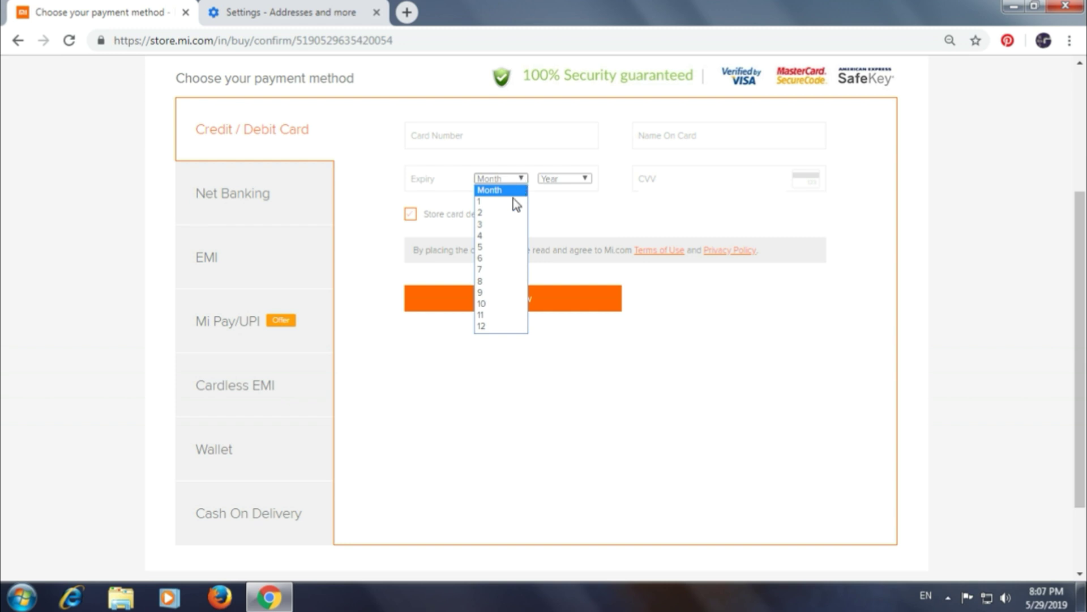
click(486, 325)
click(587, 178)
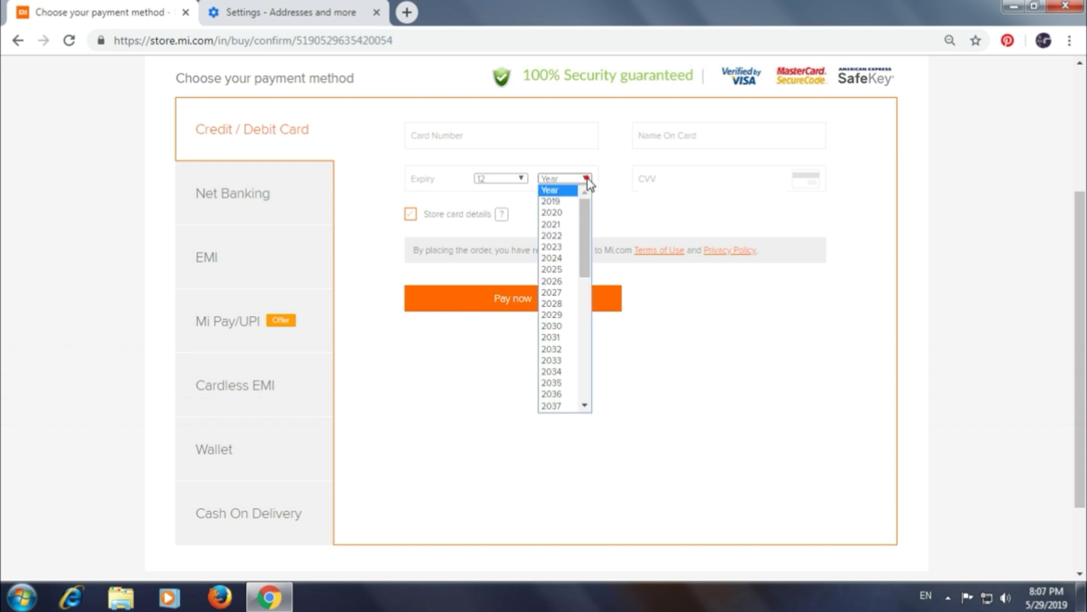
click(565, 260)
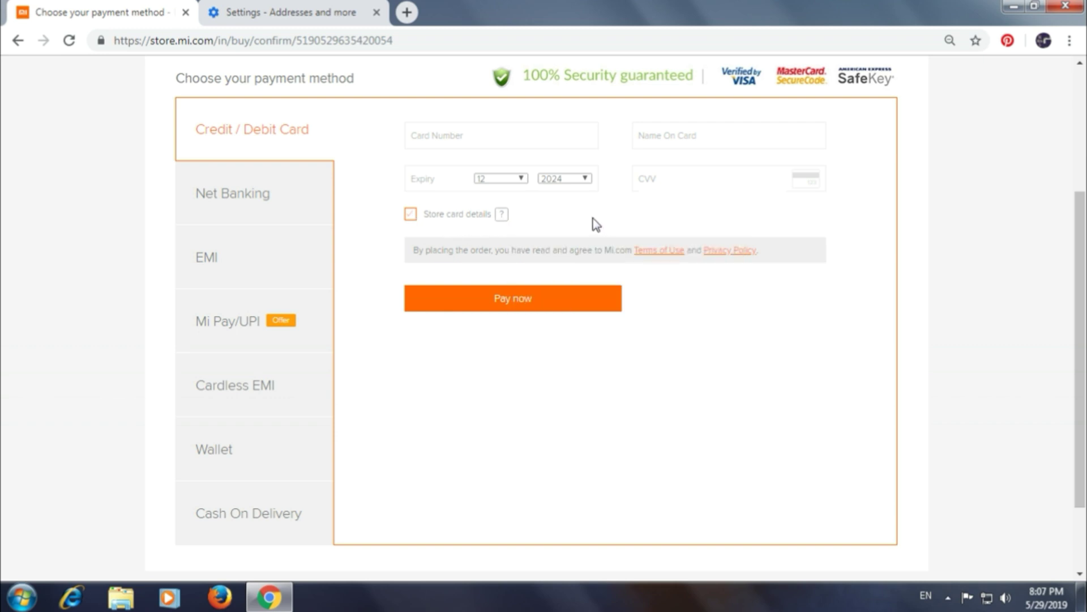
Enter the card number, dismissing the Windows colour-scheme prompt partway through
click(444, 136)
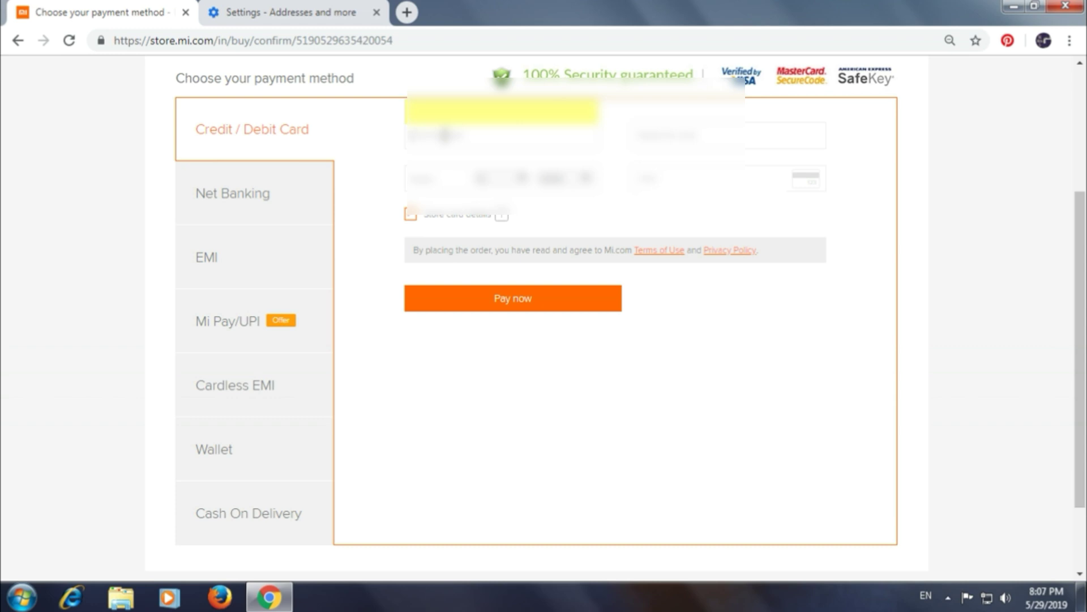
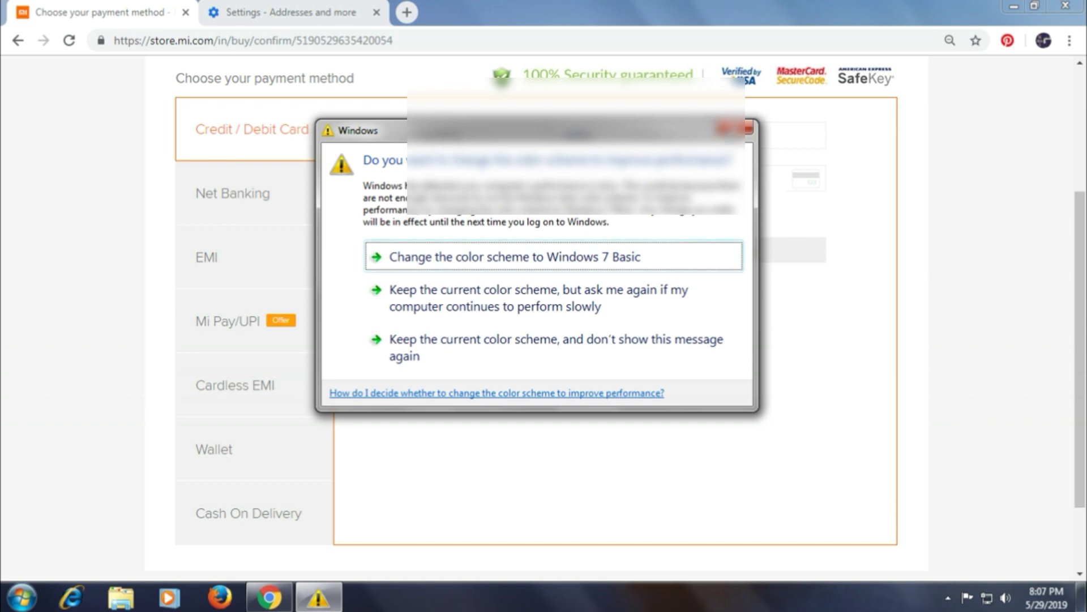
click(497, 257)
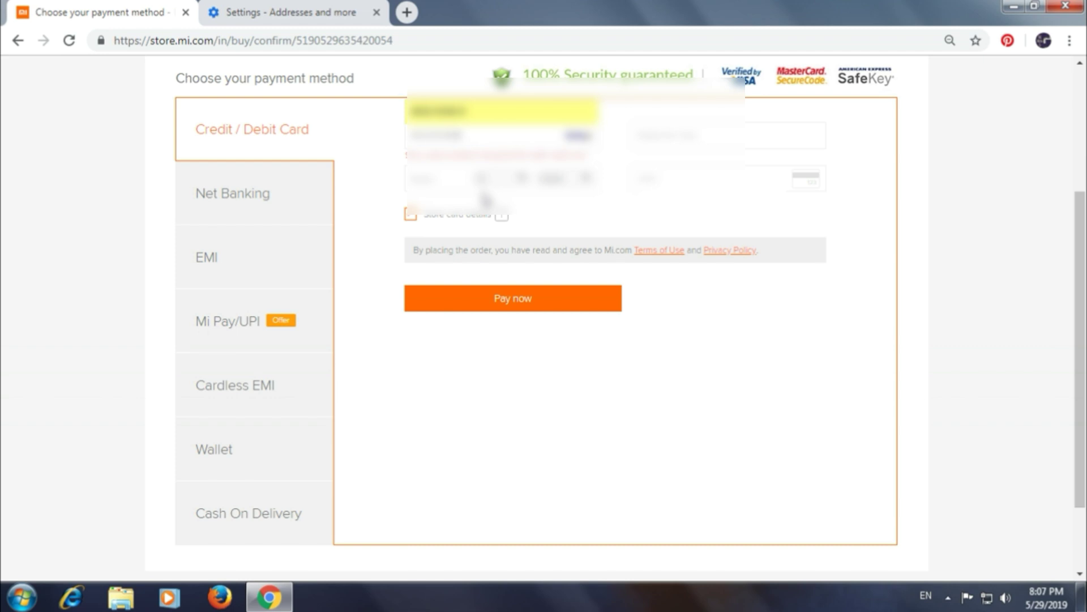
text(123412341)
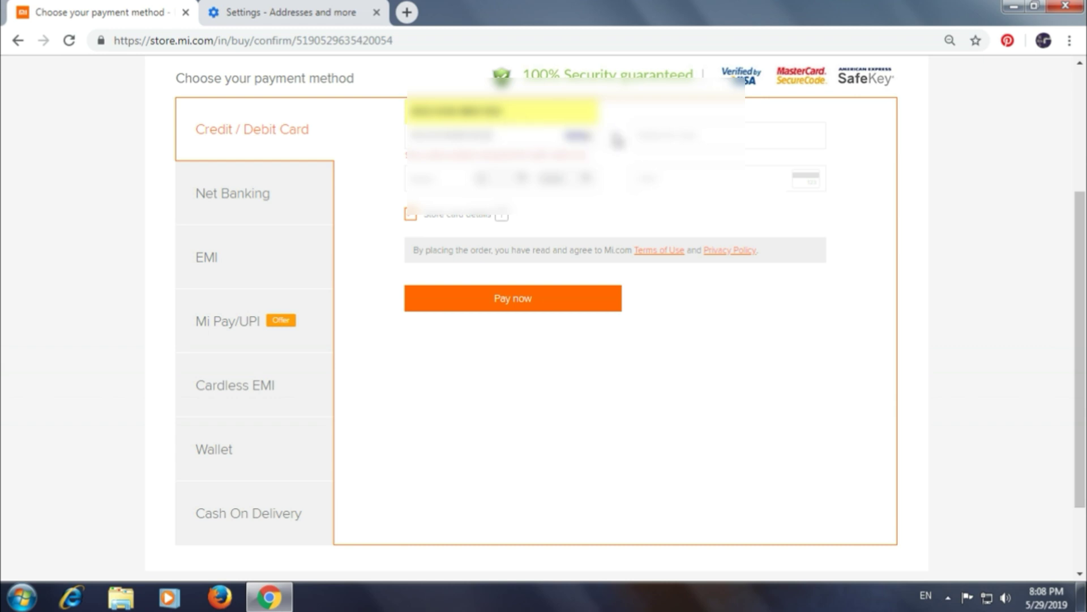
Enter the cardholder's name in Name On Card and dismiss the colour-scheme prompt
click(660, 136)
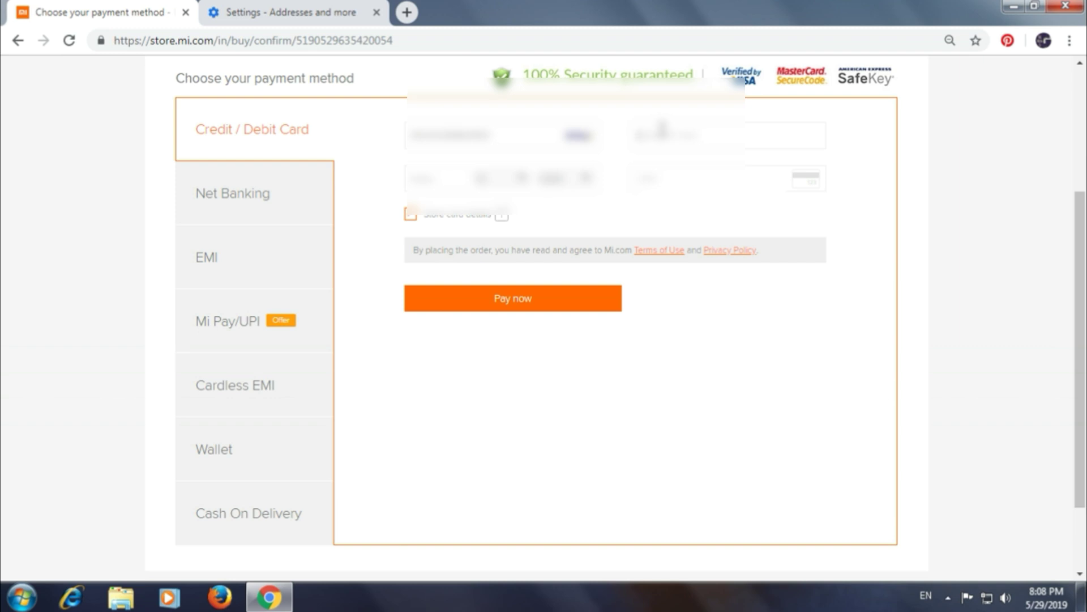
key(BackSpace)
key(BackSpace)
key(BackSpace)
key(BackSpace)
text(andrews)
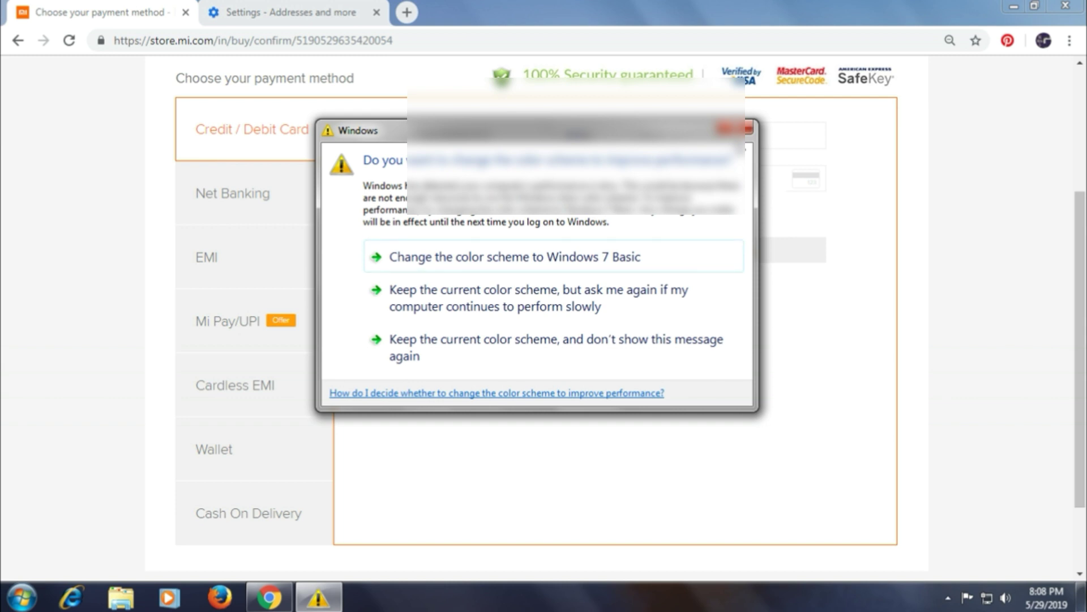
click(747, 128)
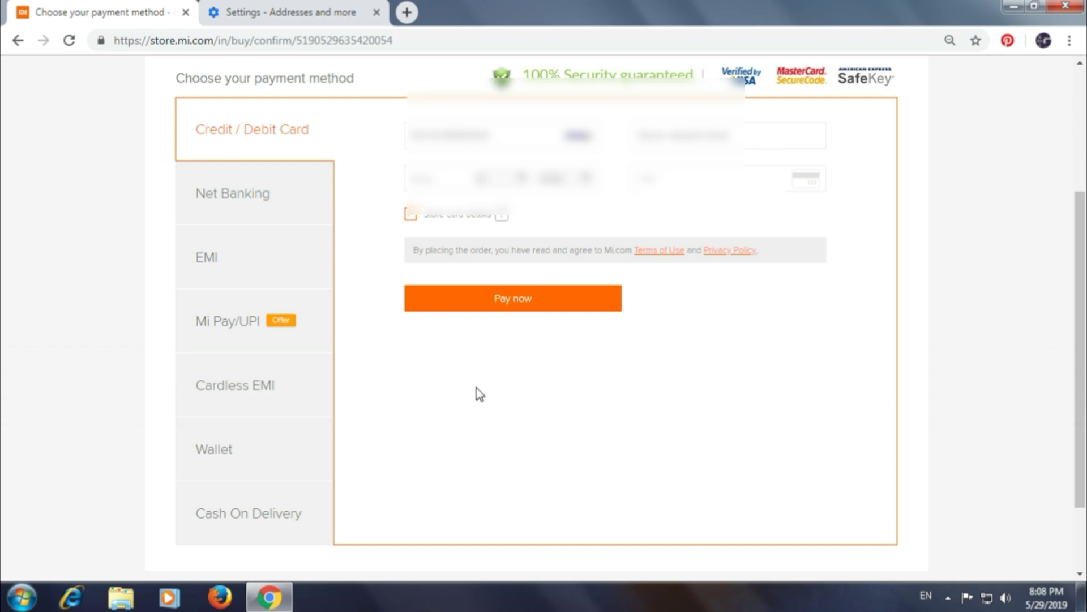
Enter the CVV, pay now, and decline Chrome's offer to save the card
click(652, 178)
click(517, 303)
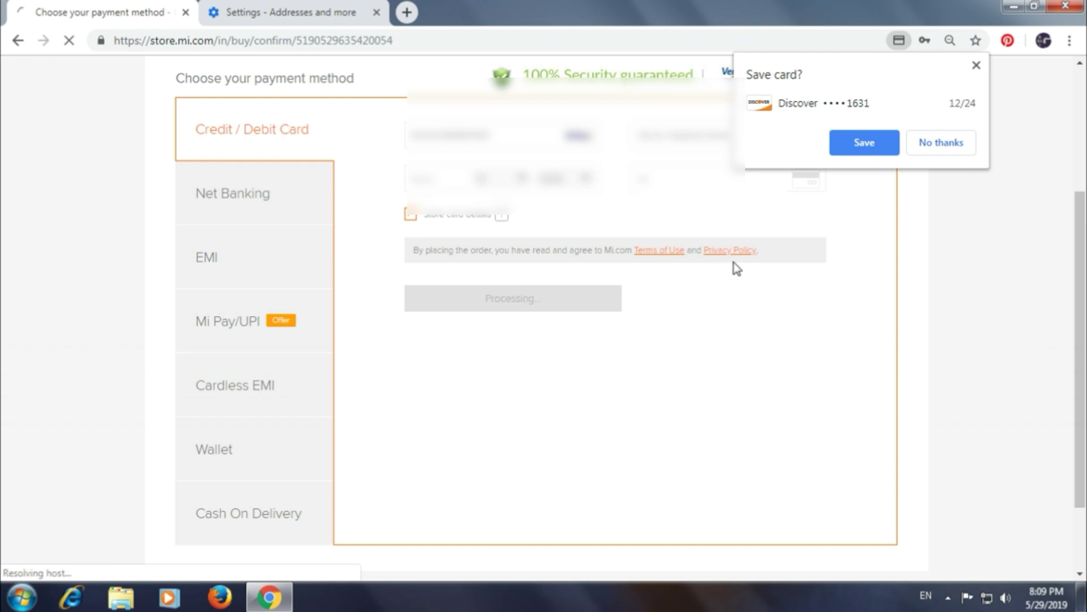
click(943, 145)
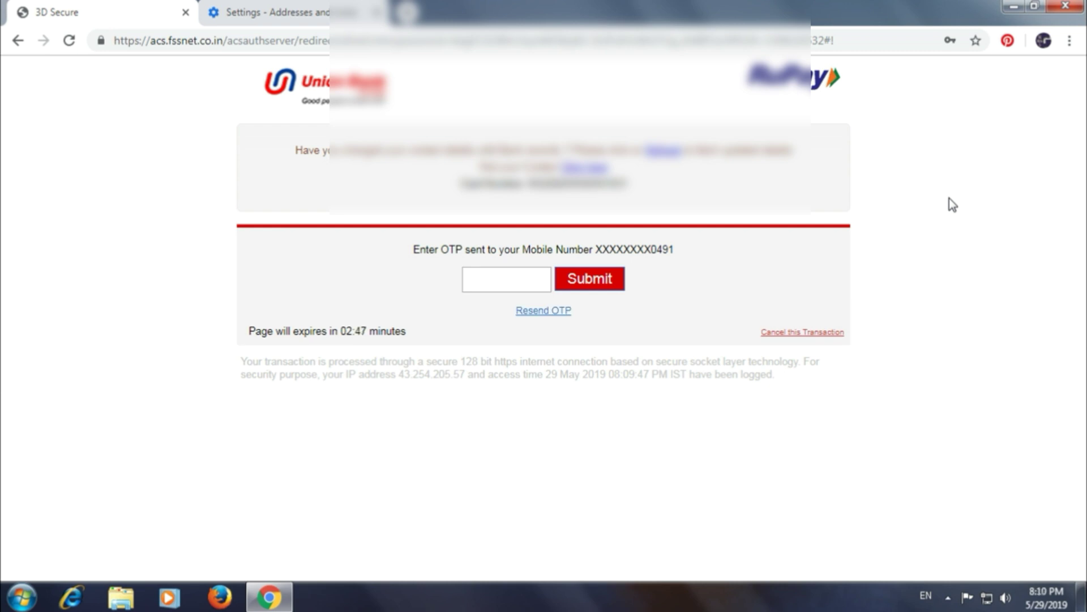
Enter the SMS one-time password on the Union Bank page and submit it
click(480, 282)
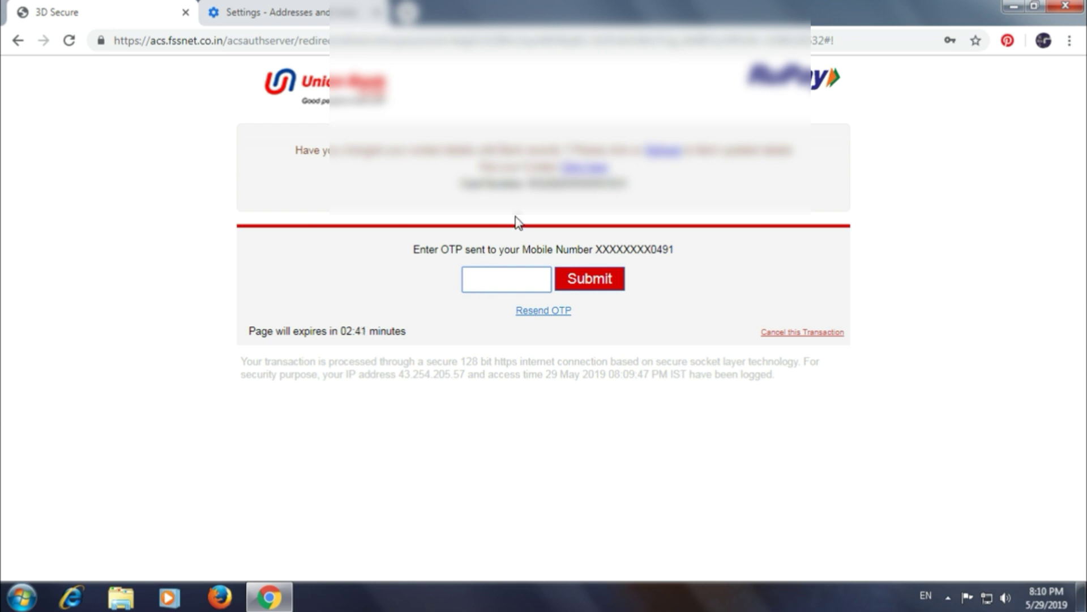
text(••••••)
click(586, 280)
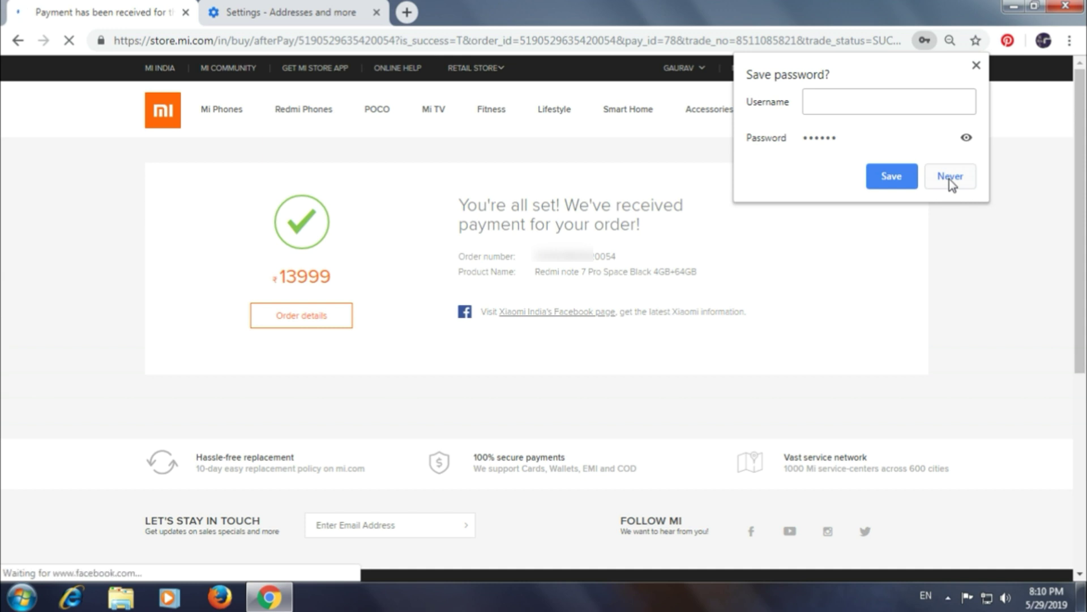
Decline Chrome's password save, close the Windows colour-scheme prompt, and open the paid order's details
click(950, 178)
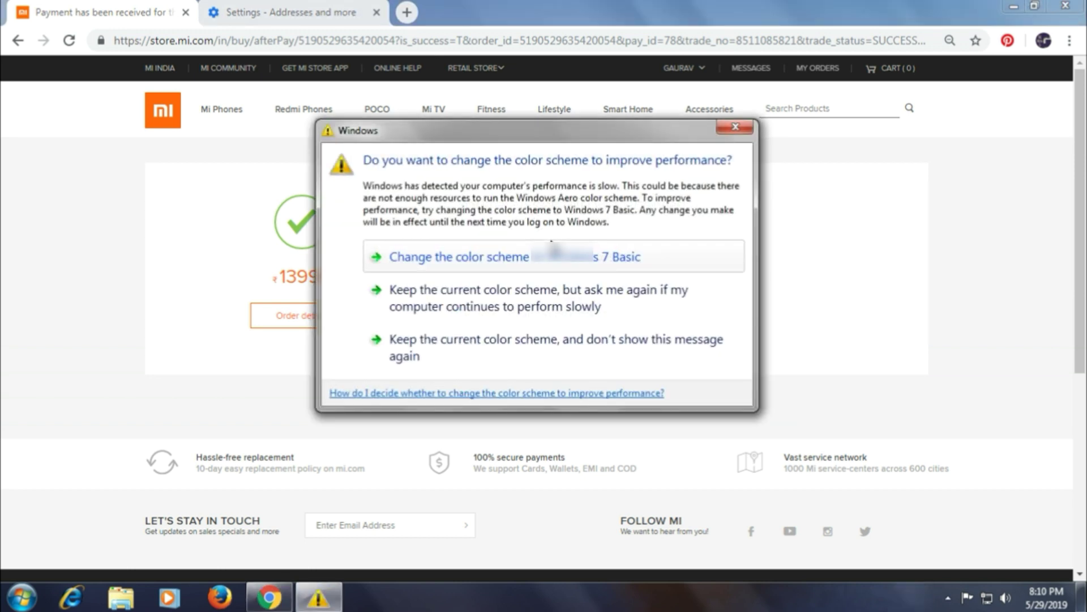
click(730, 126)
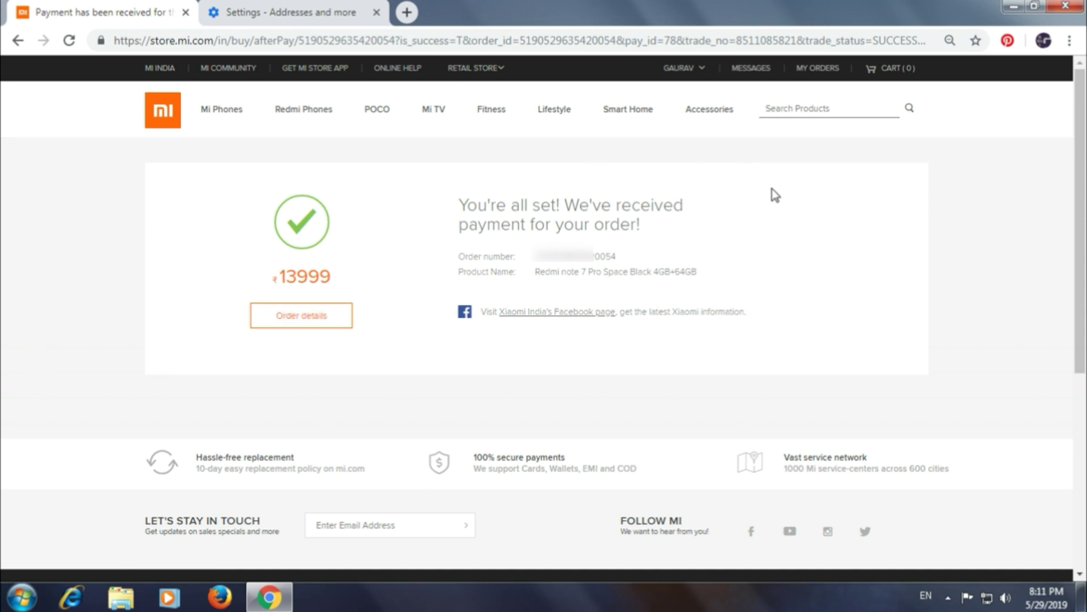
click(303, 318)
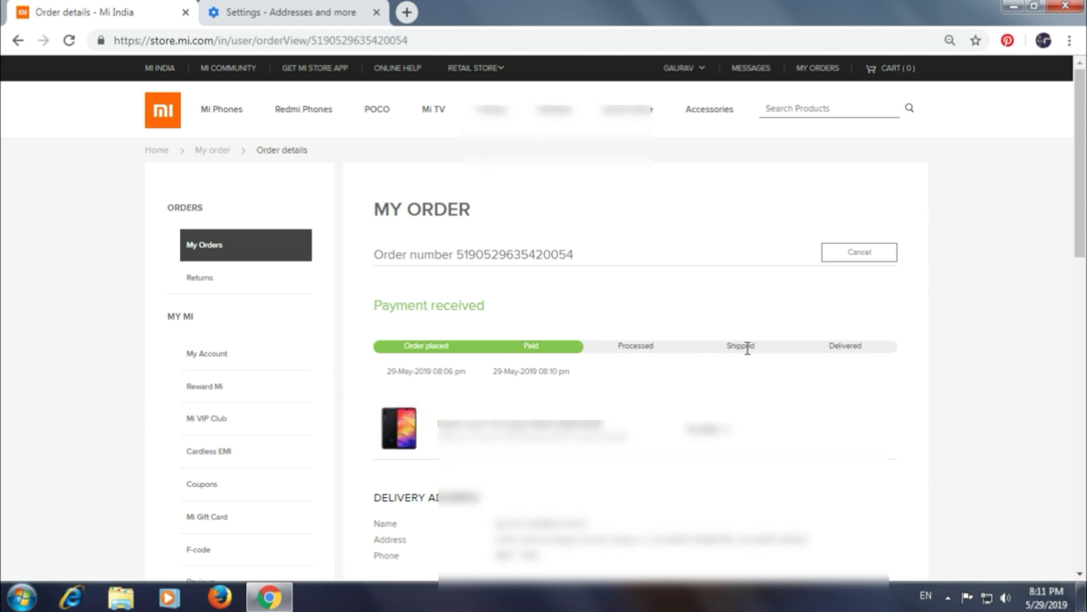
Bookmark the Redmi Note 7 Pro order details page, then minimise Chrome to the desktop
mouse_move(1082, 200)
mouse_down()
mouse_move(1083, 393)
mouse_move(1084, 198)
mouse_up()
click(976, 40)
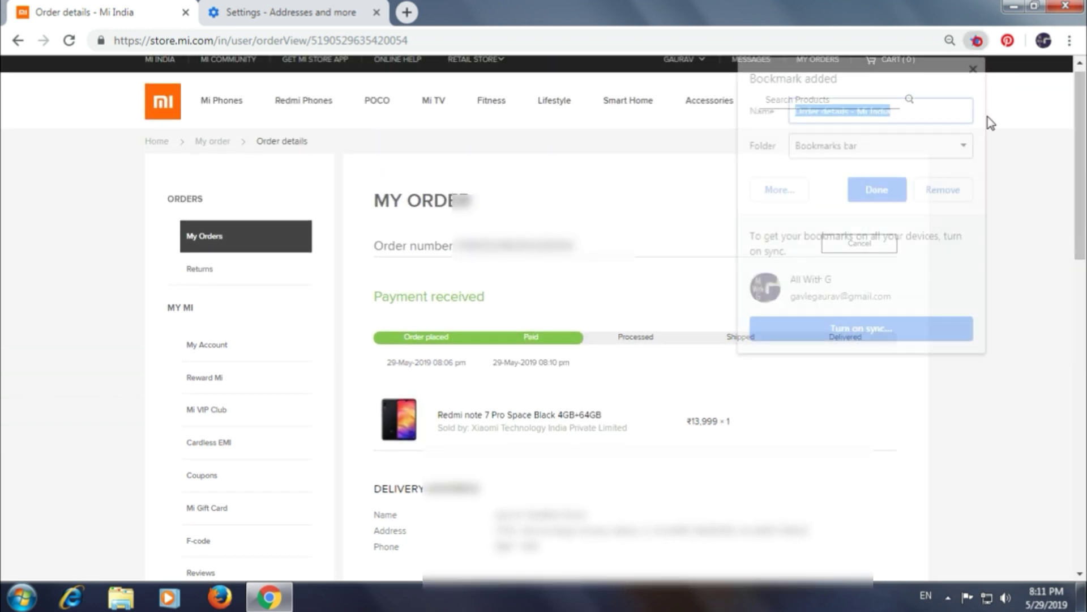
click(875, 192)
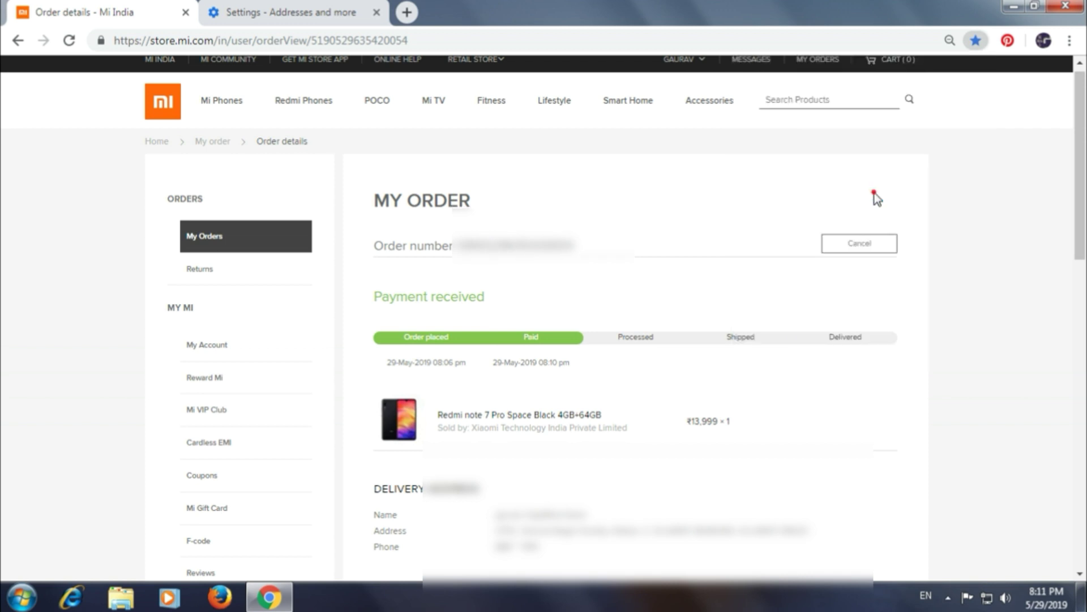
drag(1082, 193, 1080, 187)
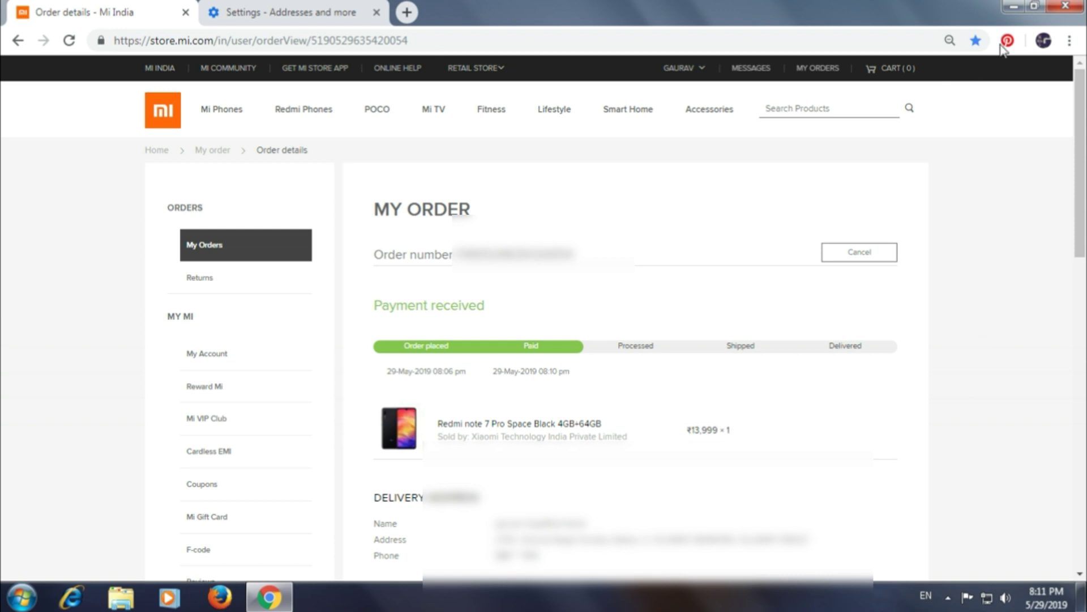
click(1015, 6)
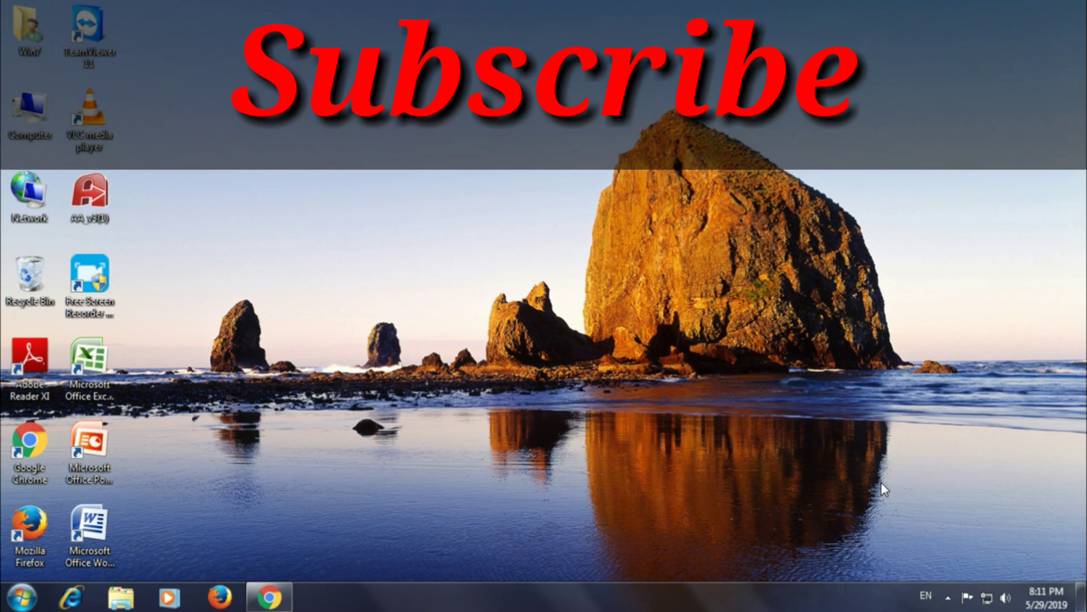